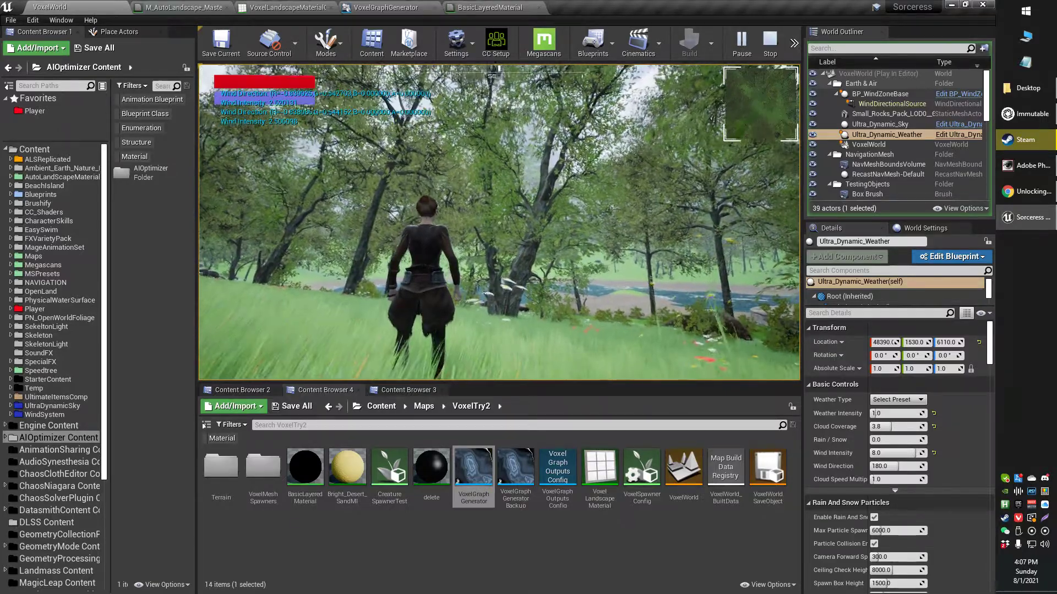
Show the YouTube video "Simple Global Wind in UE4" at full window size and review its title and description
key(w)
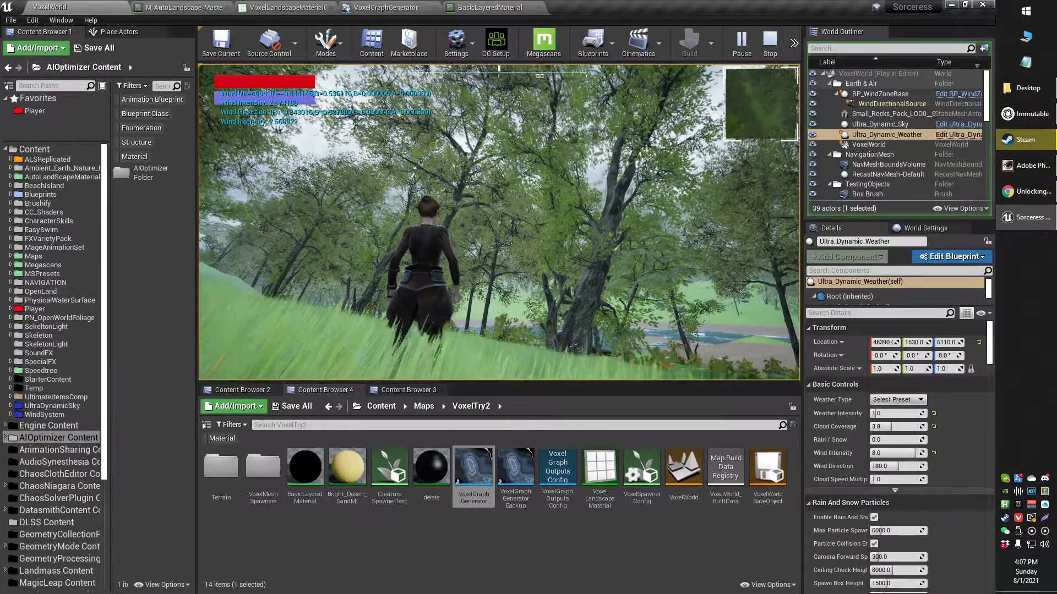
key(alt+Tab)
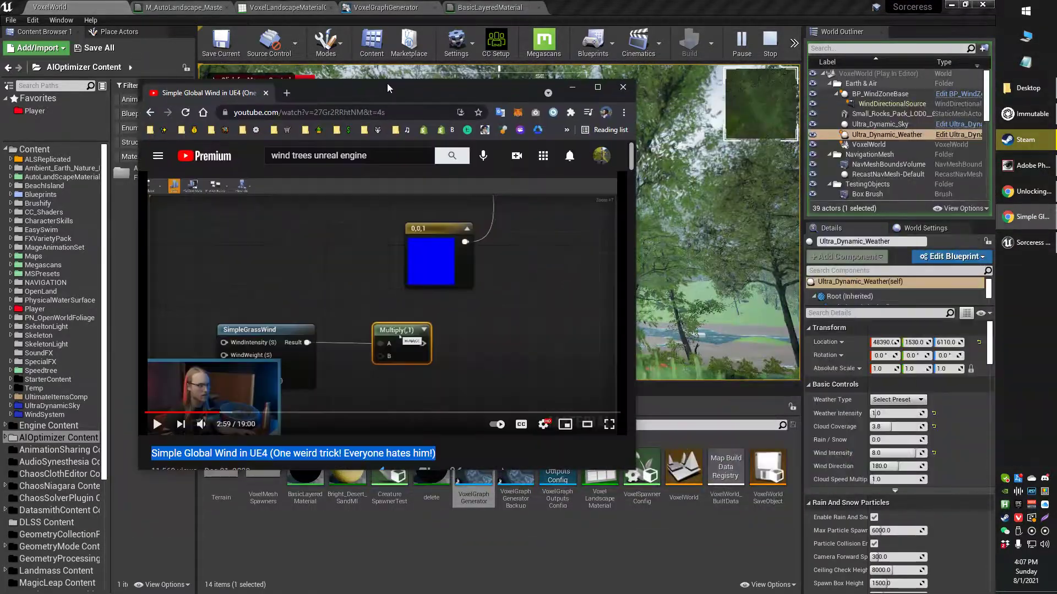
double_click(391, 86)
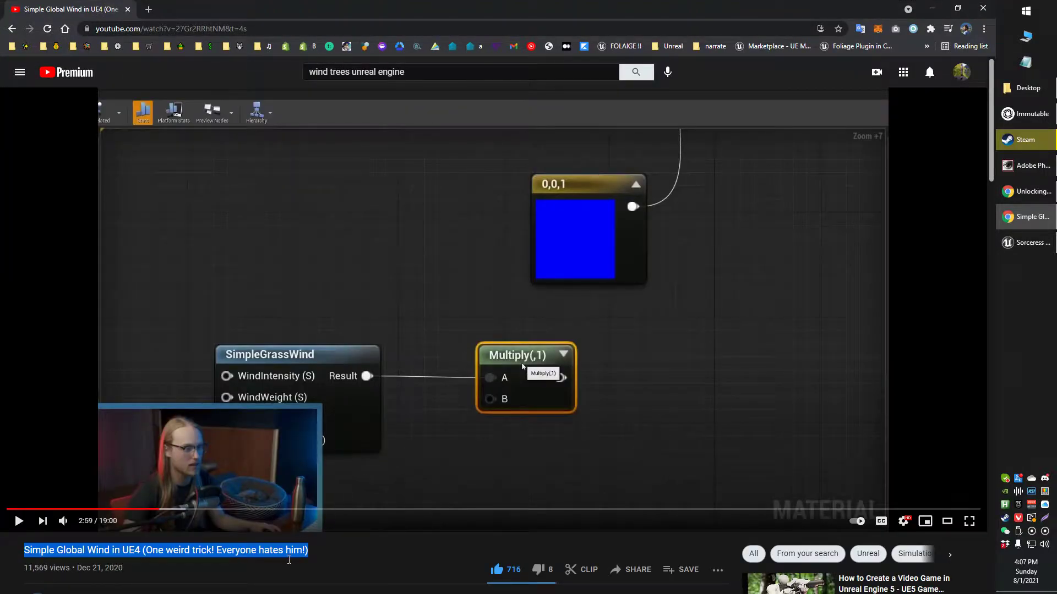
click(323, 556)
scroll(336, 557, down, 3)
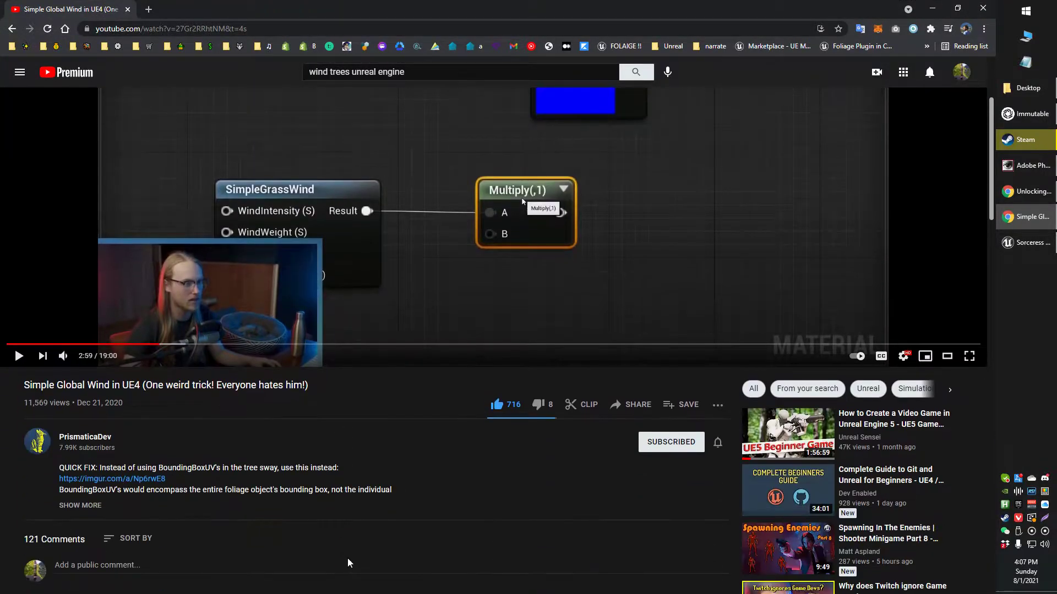
scroll(348, 558, up, 3)
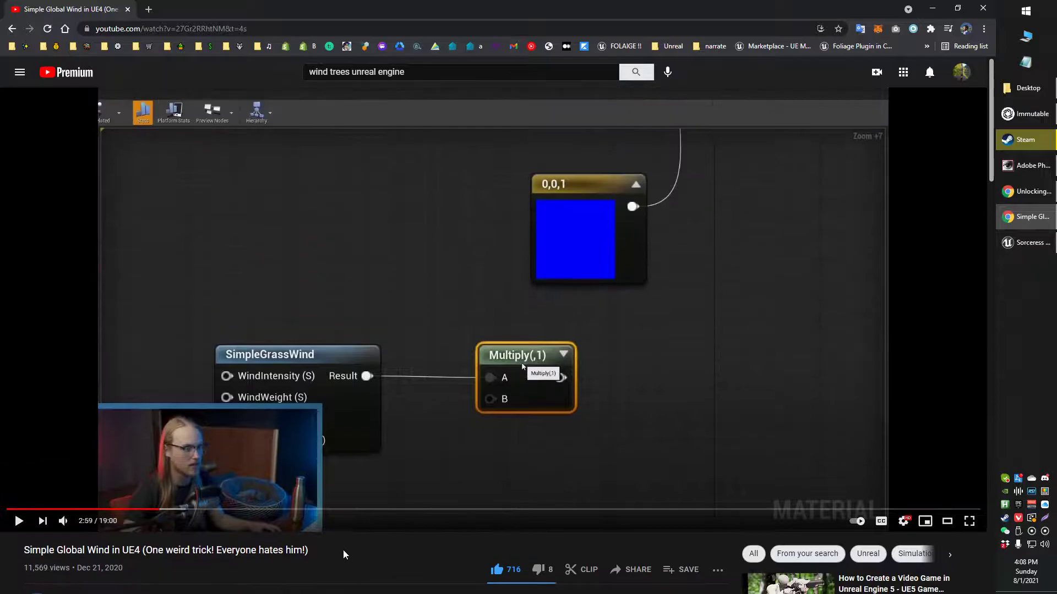
drag(81, 4, 1056, 88)
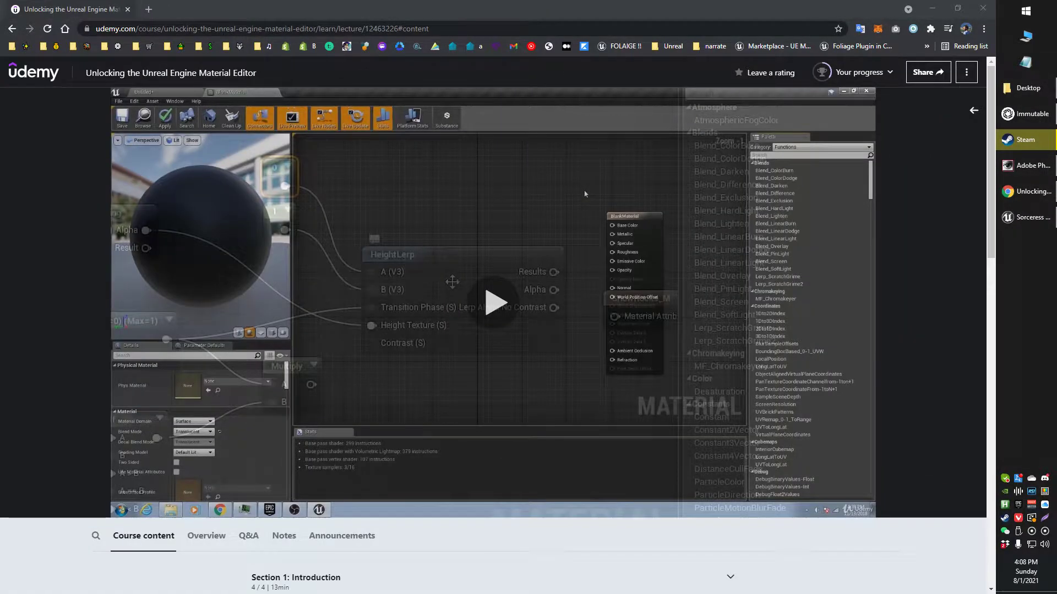
Switch back to the Sorceress project in Unreal Engine and walk the character forward to examine the trees and grass swaying
mouse_move(526, 278)
click(1027, 218)
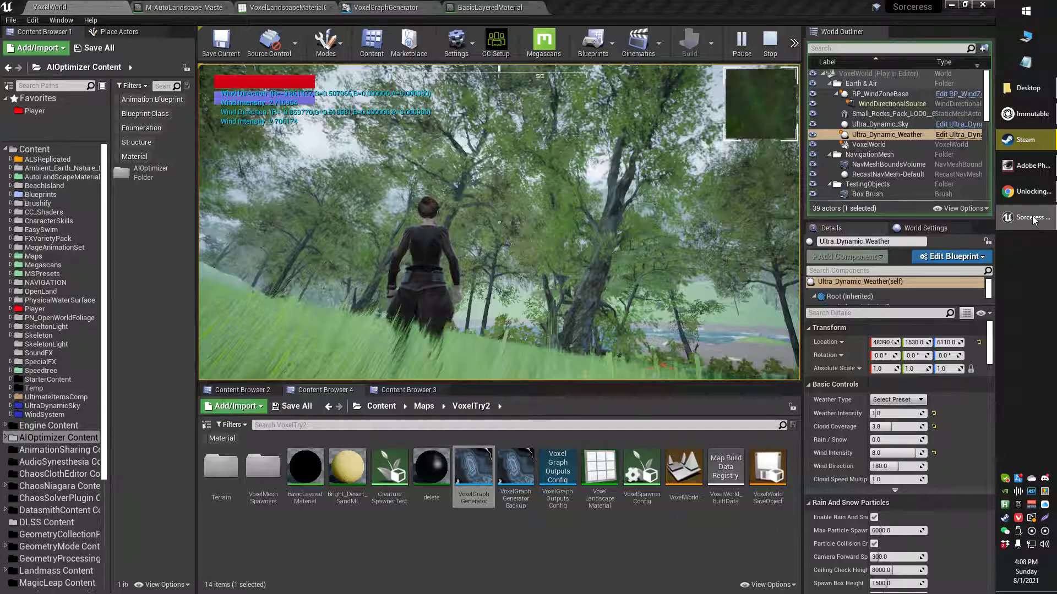
key(w)
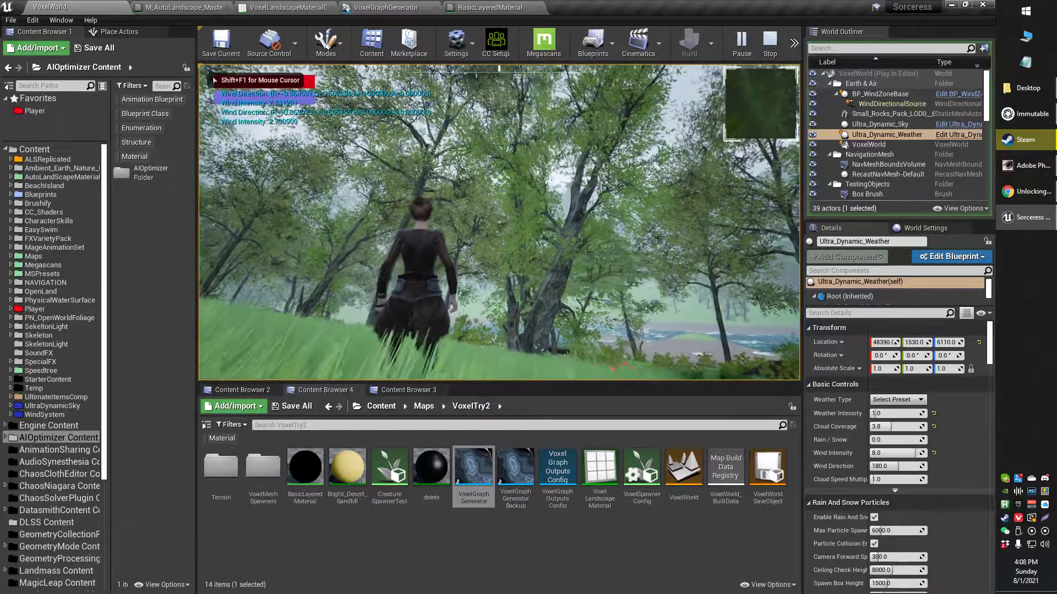
key(w)
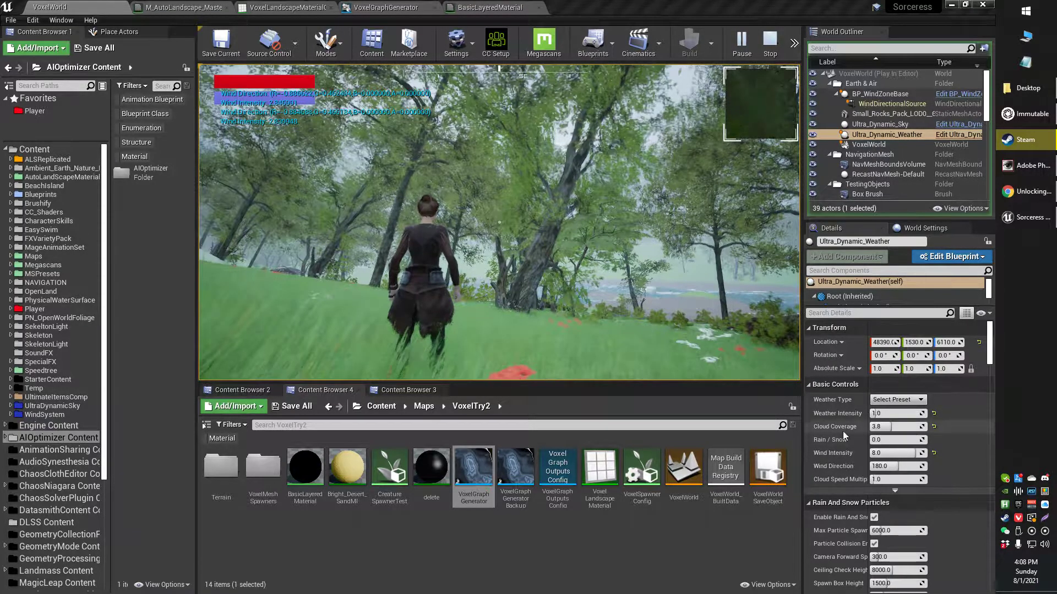
Set Ultra_Dynamic_Weather's Wind Intensity to 1.0 in the running play session and end the session
click(894, 452)
text(1)
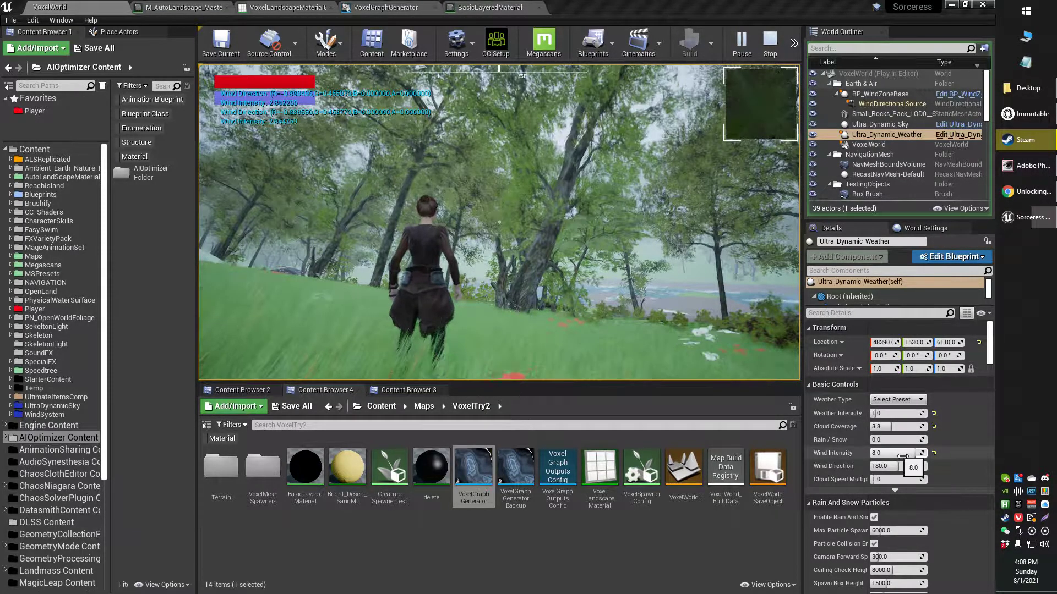
key(Return)
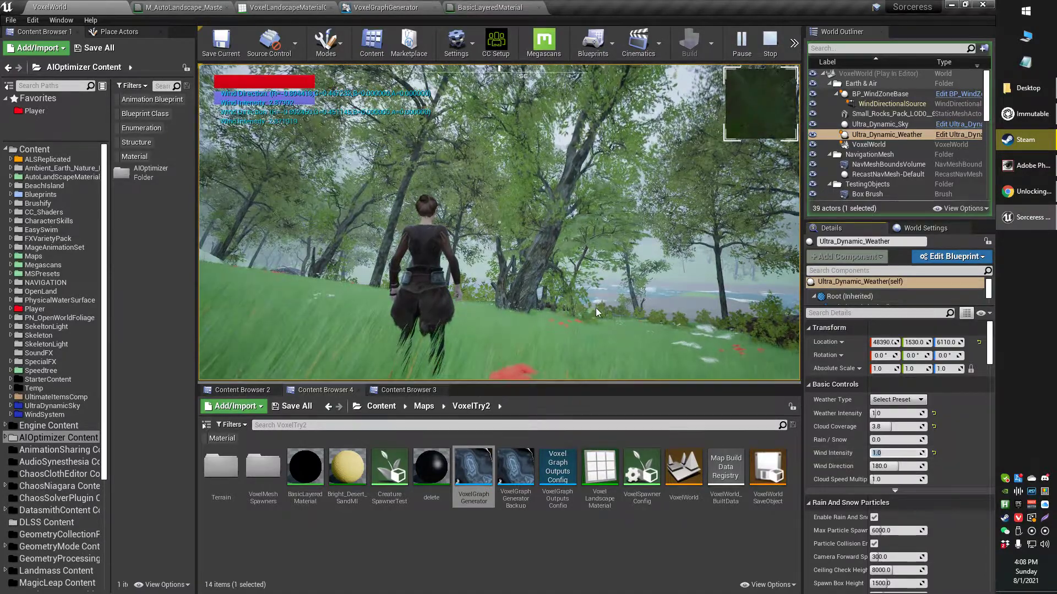
key(Escape)
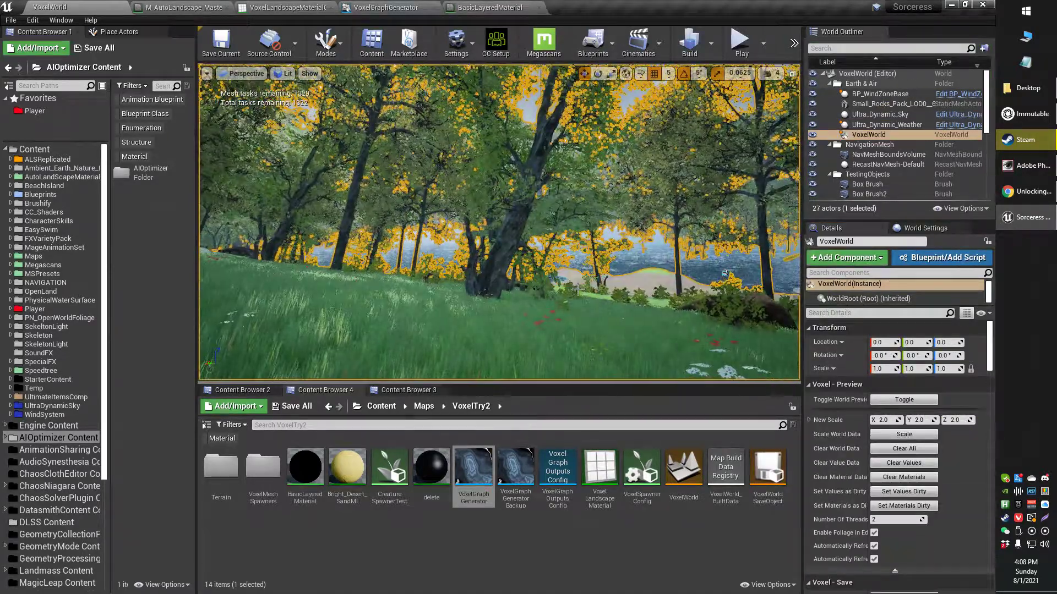
Play the level and walk the character among the trees to examine the wind effect, ending with the preview stopped
key(alt+p)
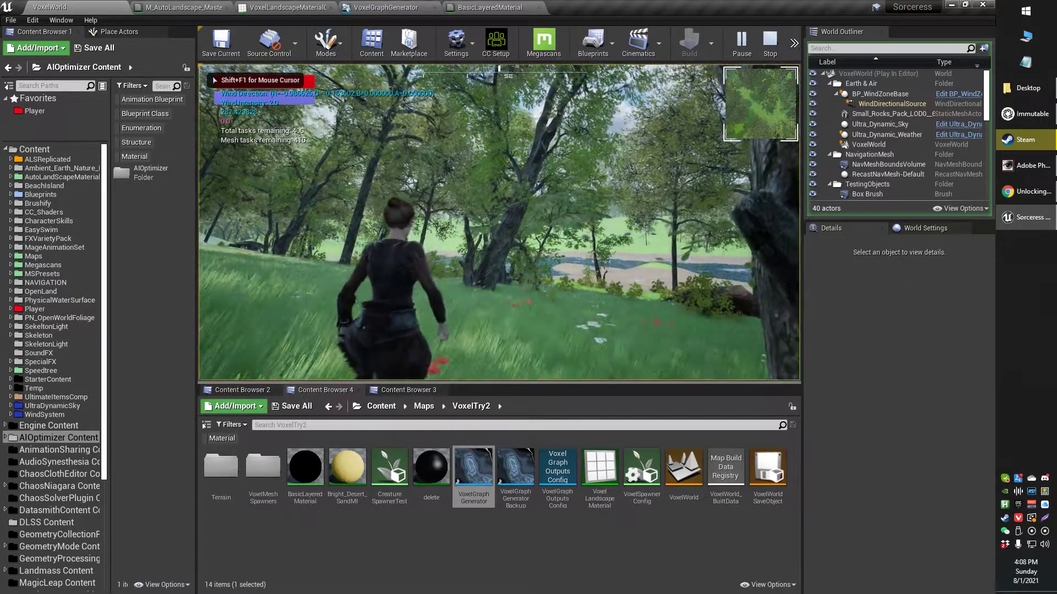
key(w)
key(w)
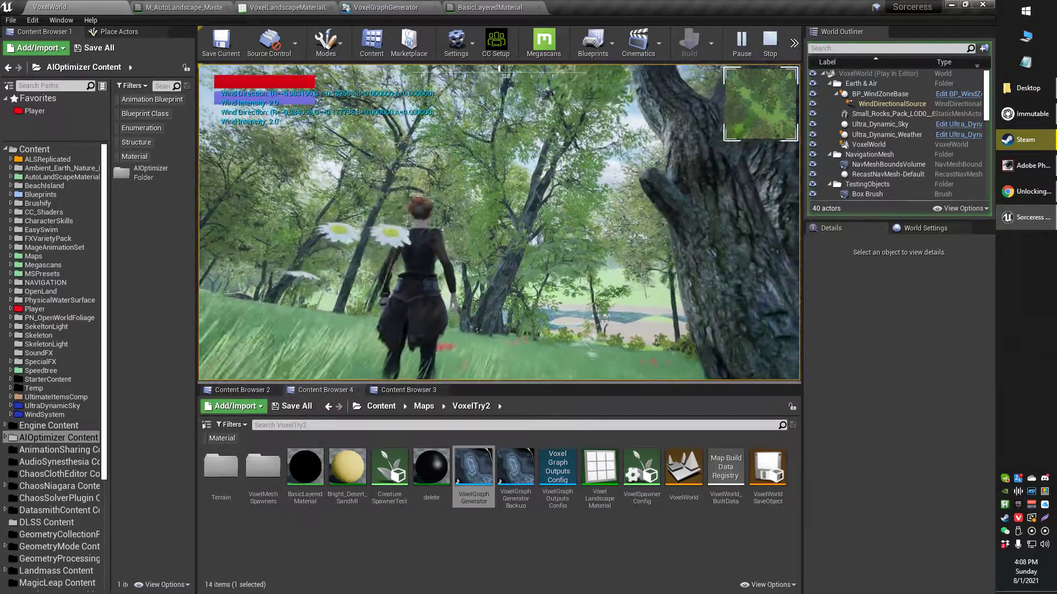
key(Escape)
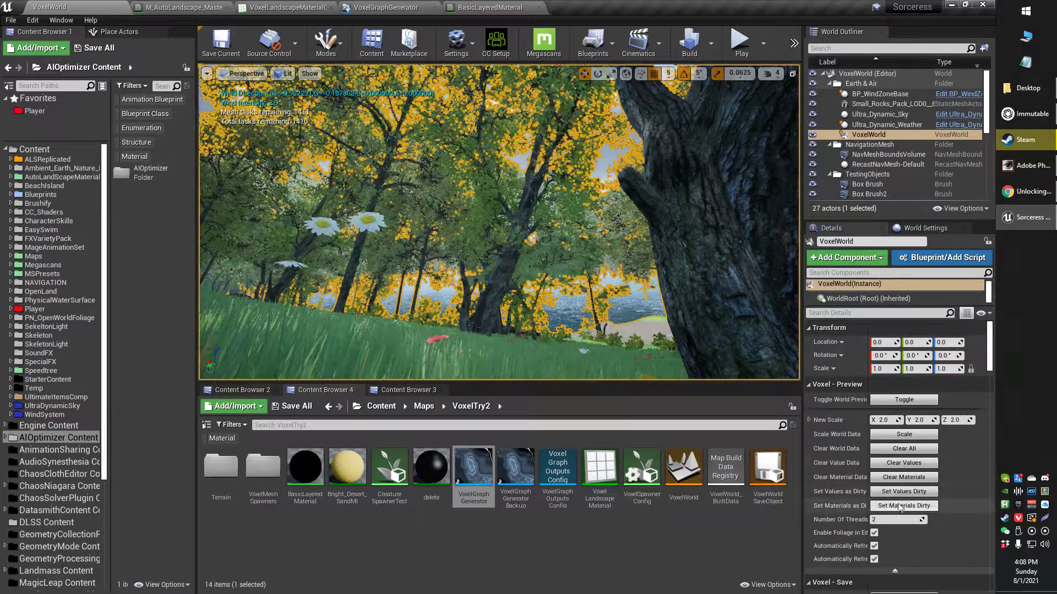
Set Ultra_Dynamic_Weather's Weather Intensity and Wind Intensity to 1.0 and preview the foliage movement in play mode
click(909, 125)
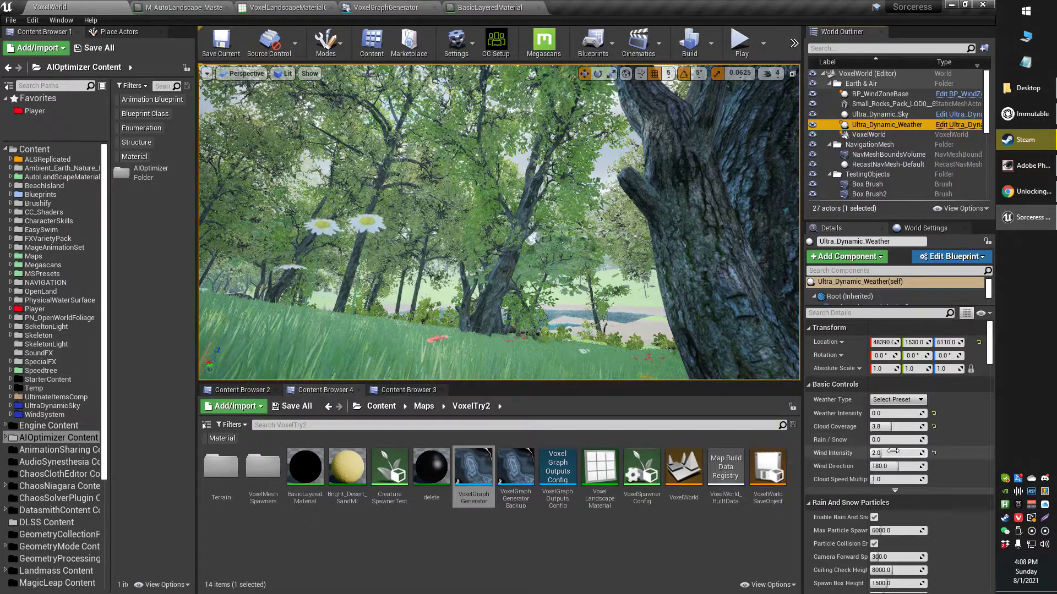
click(896, 455)
click(896, 413)
text(1)
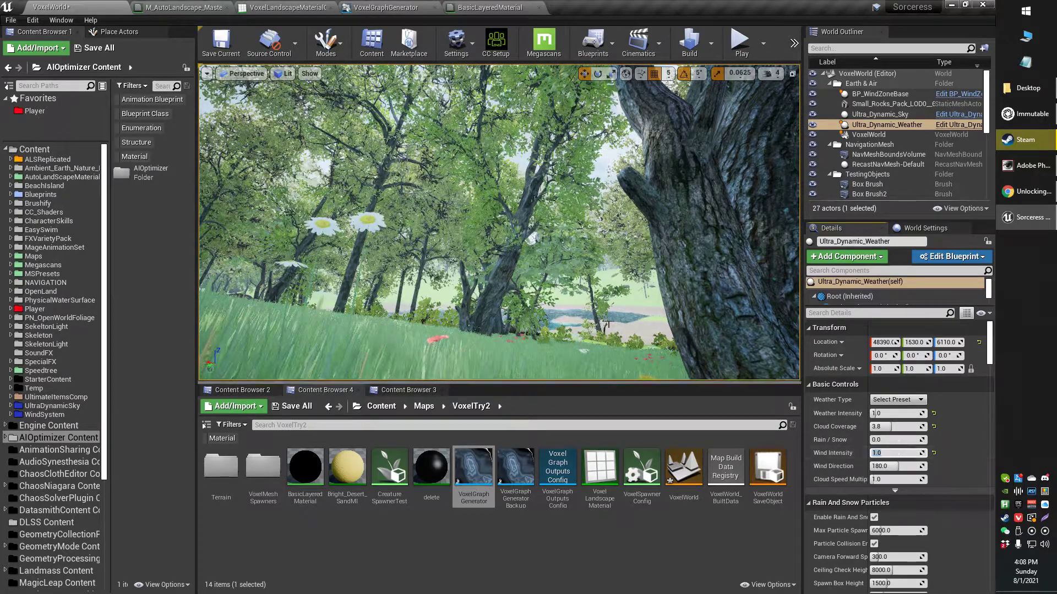
key(alt+p)
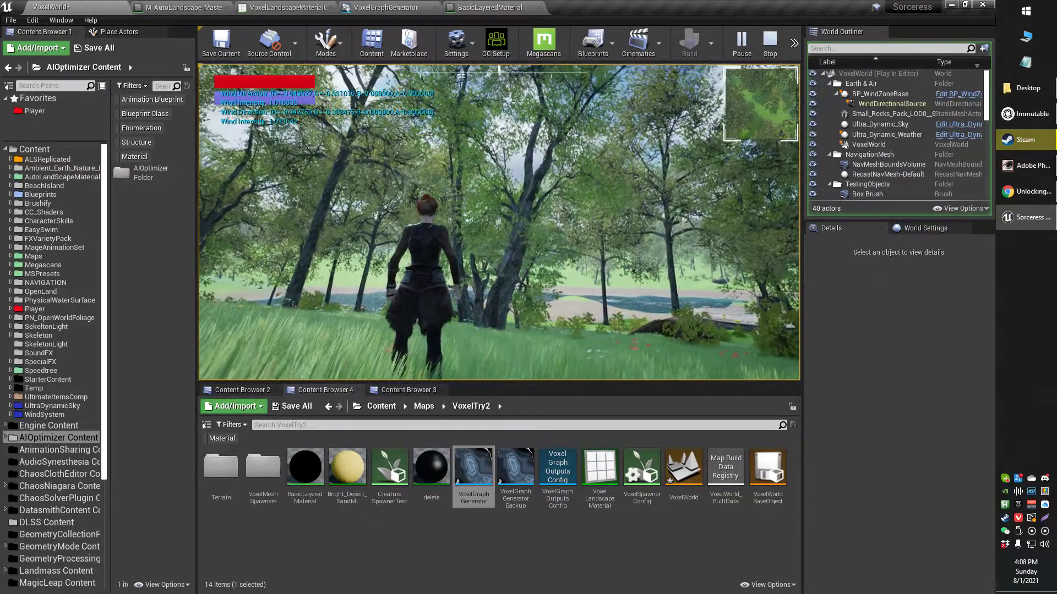
key(Escape)
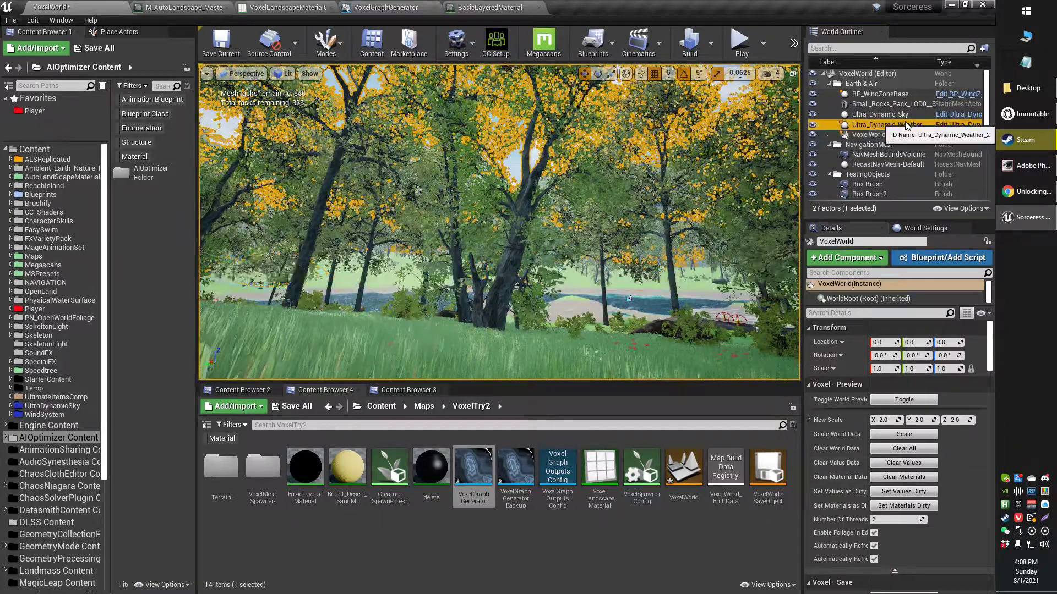
Set Ultra_Dynamic_Weather's Wind Intensity to 5.0 and play the level to preview the stronger wind
click(886, 124)
click(900, 453)
text(5.0)
key(Return)
key(alt+p)
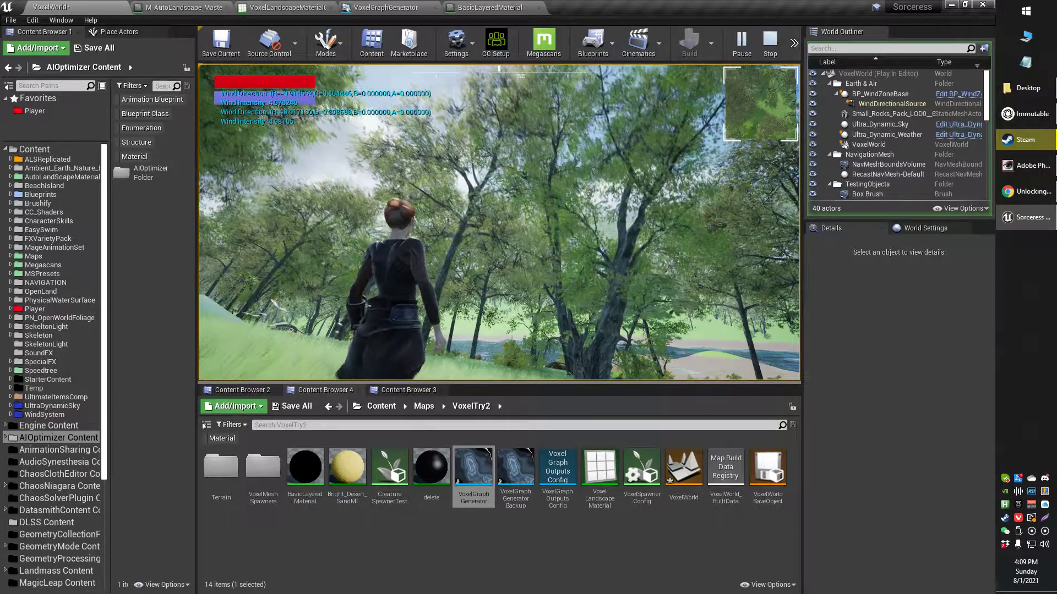
Raise Ultra_Dynamic_Weather's Wind Intensity to 8.0 and play the level, running and jumping through the forest to examine the sway
key(Escape)
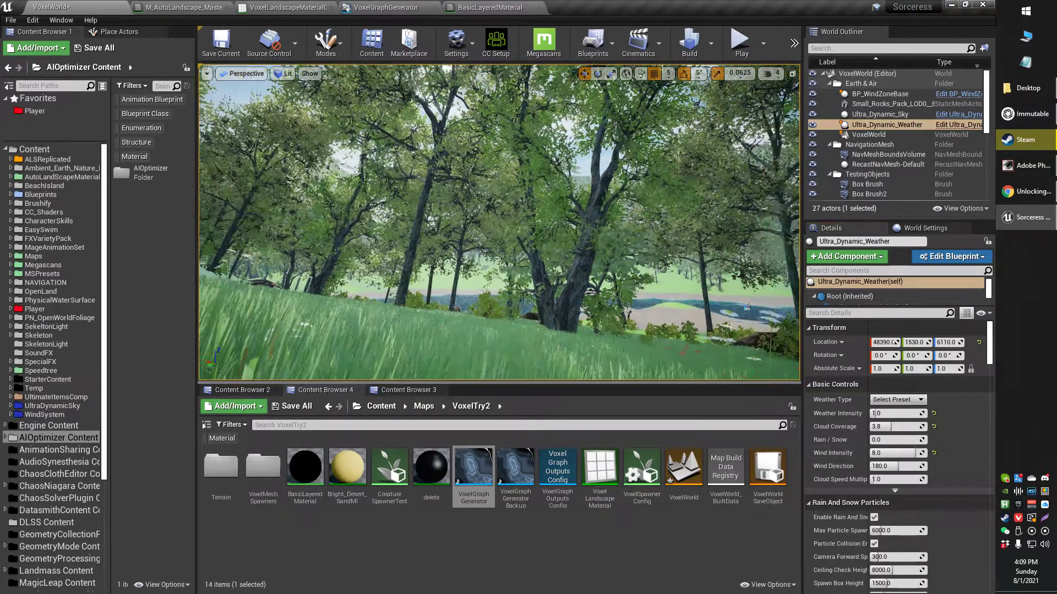
key(alt+p)
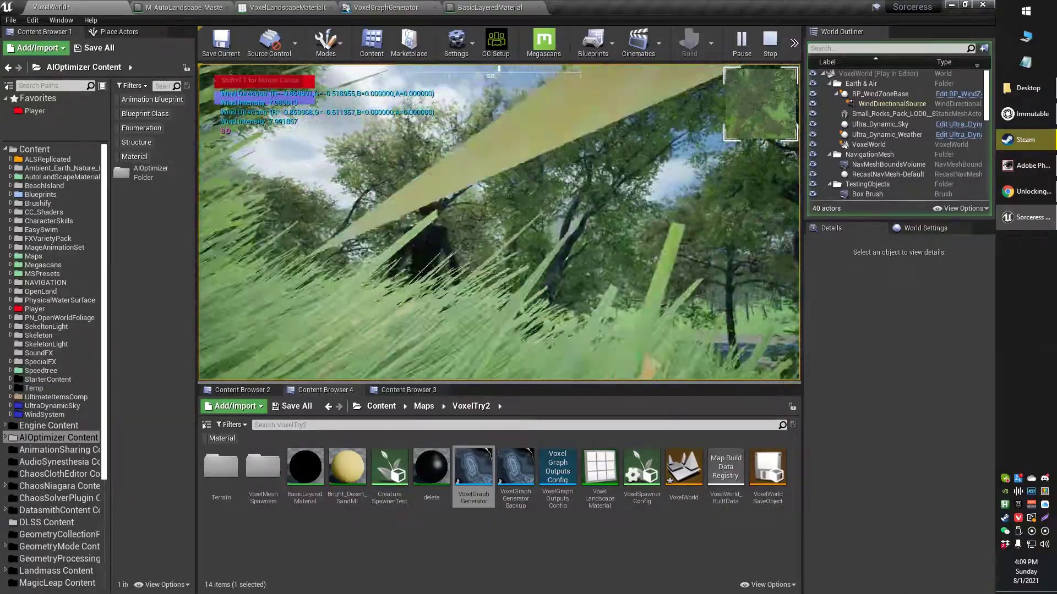
key(space)
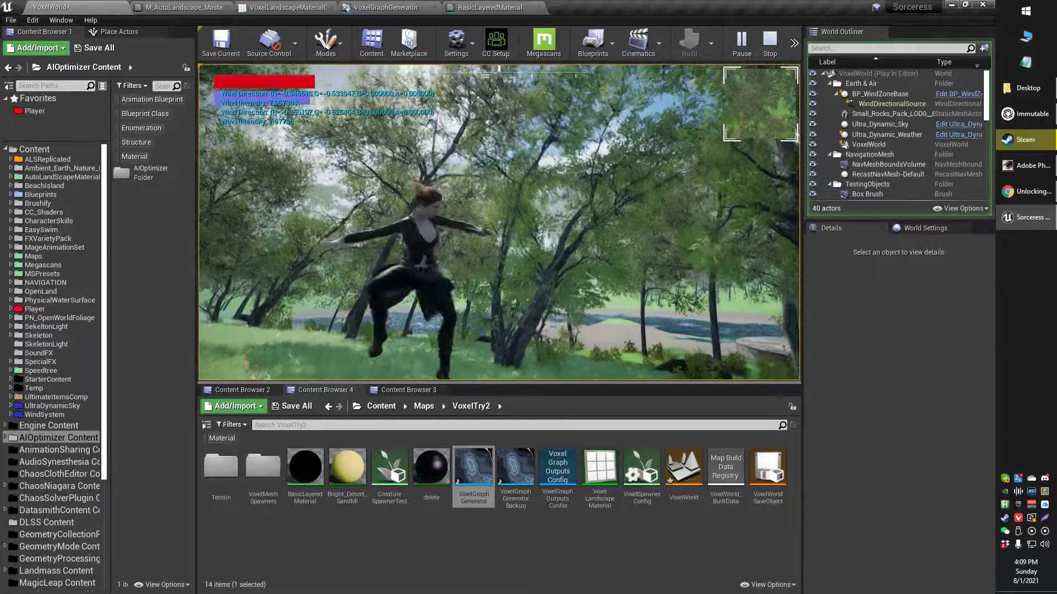
key(s)
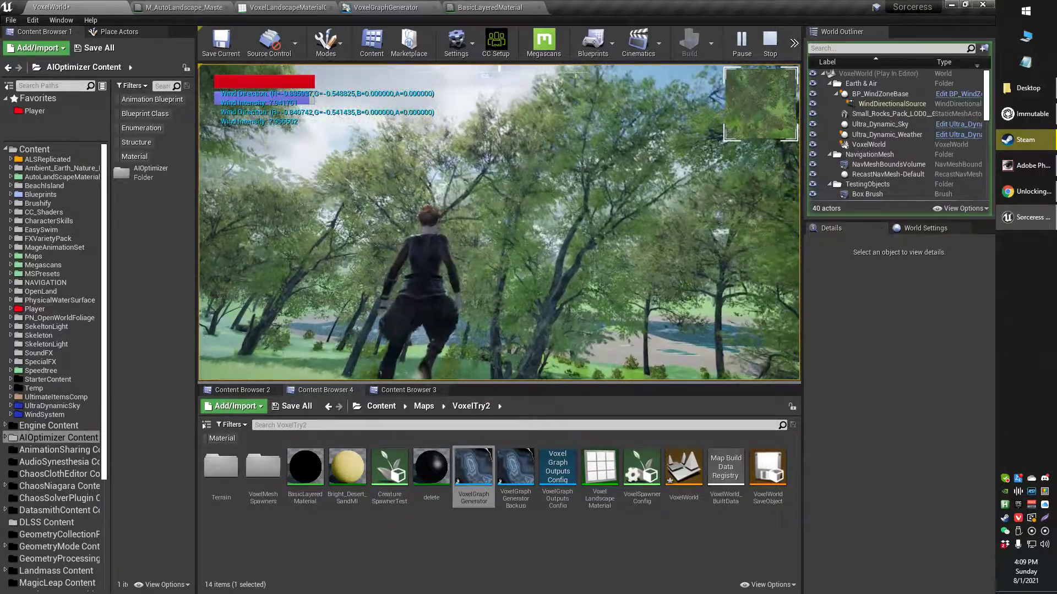
key(w)
key(space)
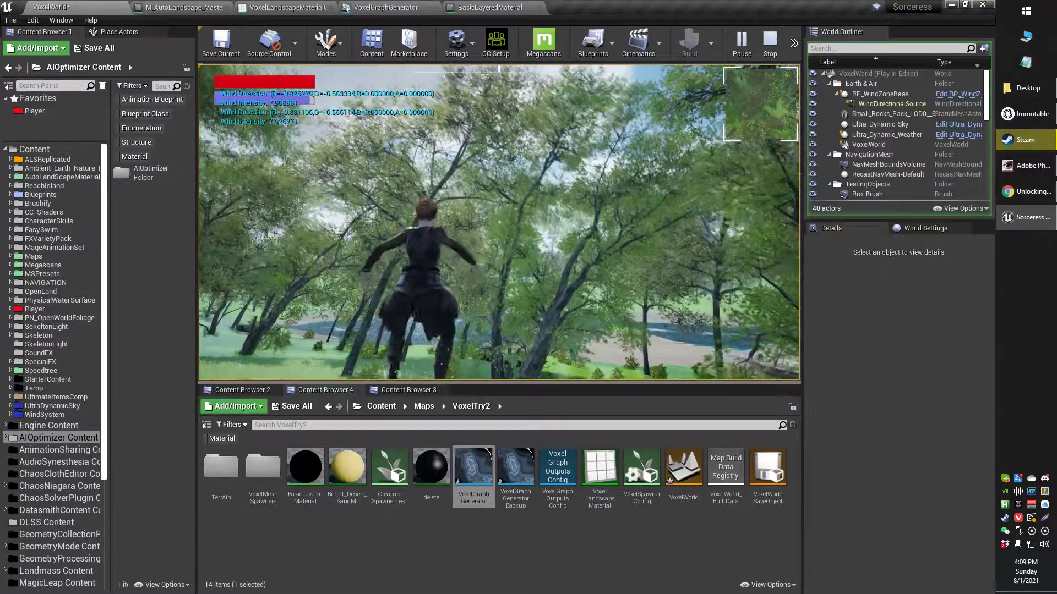
key(Escape)
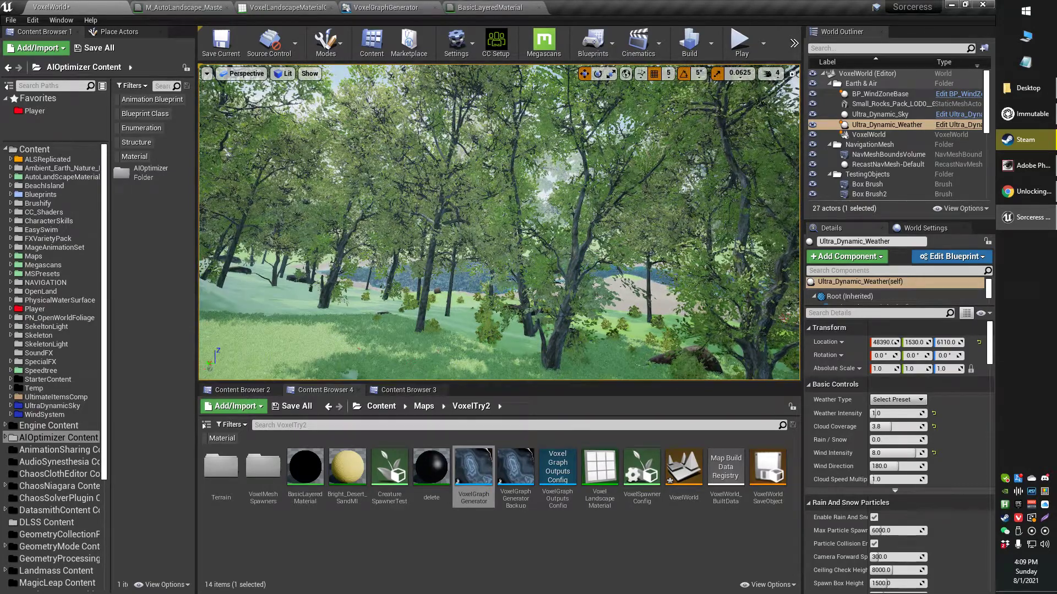
Show the "Simple Global Wind in UE4" video again and move its browser window off this screen
right_click(593, 246)
drag(526, 108, 464, 119)
double_click(464, 119)
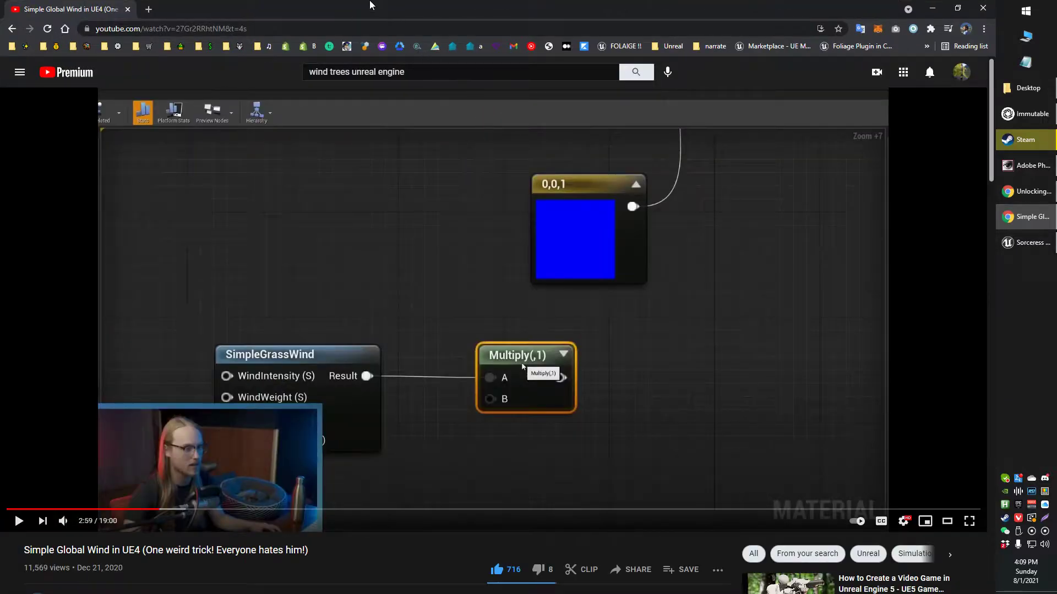
key(ctrl+w)
drag(1056, 147, 466, 78)
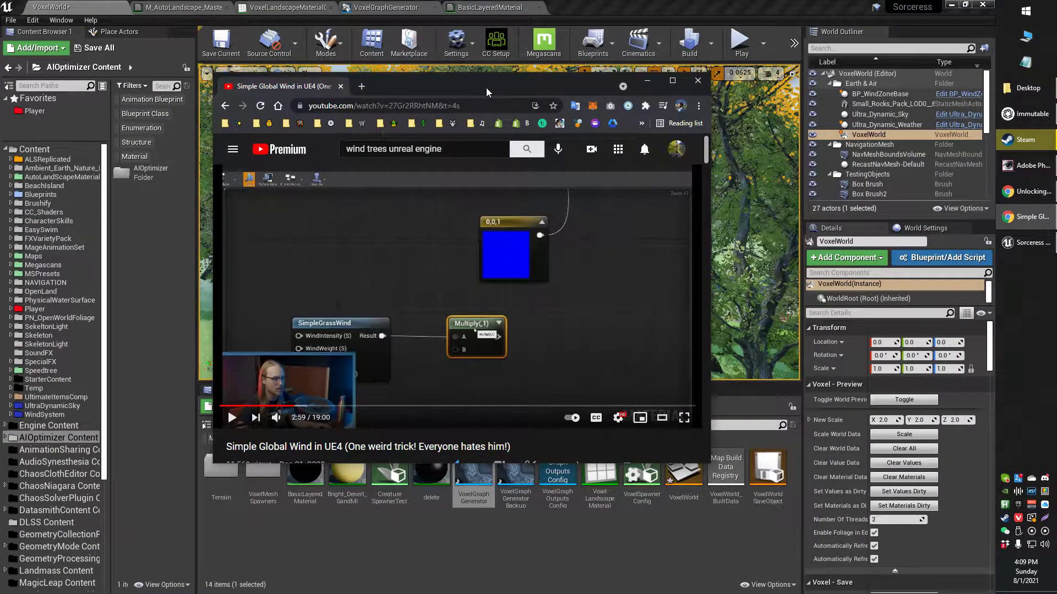
drag(487, 88, 1056, 88)
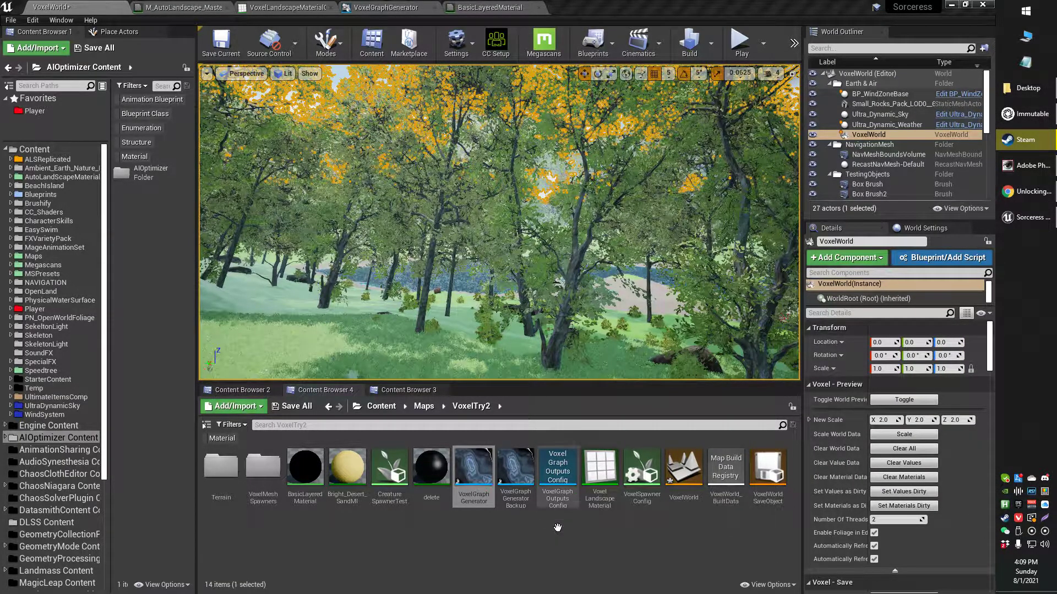
Look through the asset folders in Content Browser 3 and 2 and go up to the root Content folder
right_drag(552, 302, 575, 323)
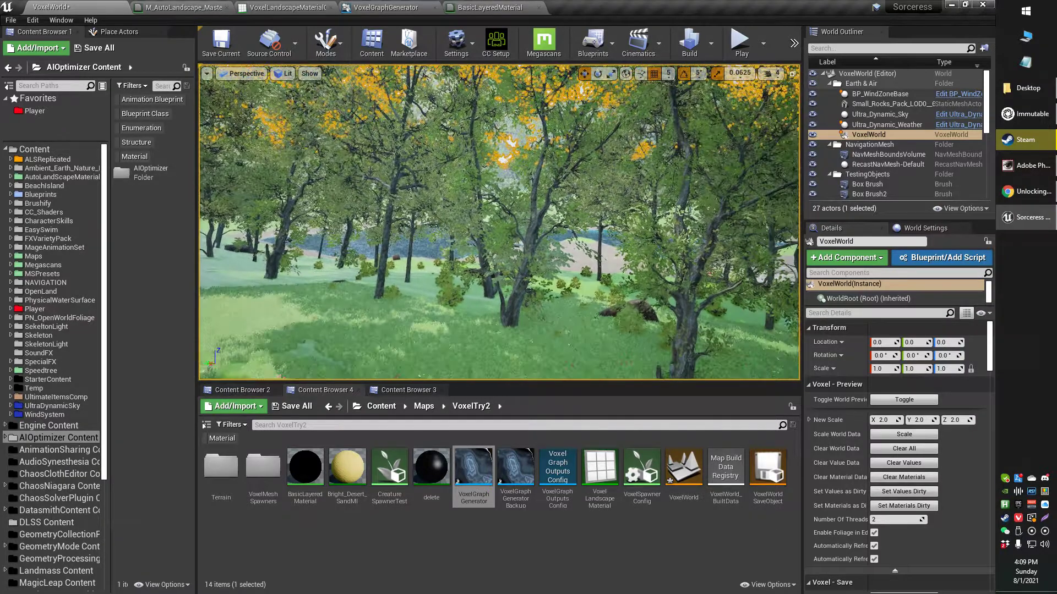
click(401, 390)
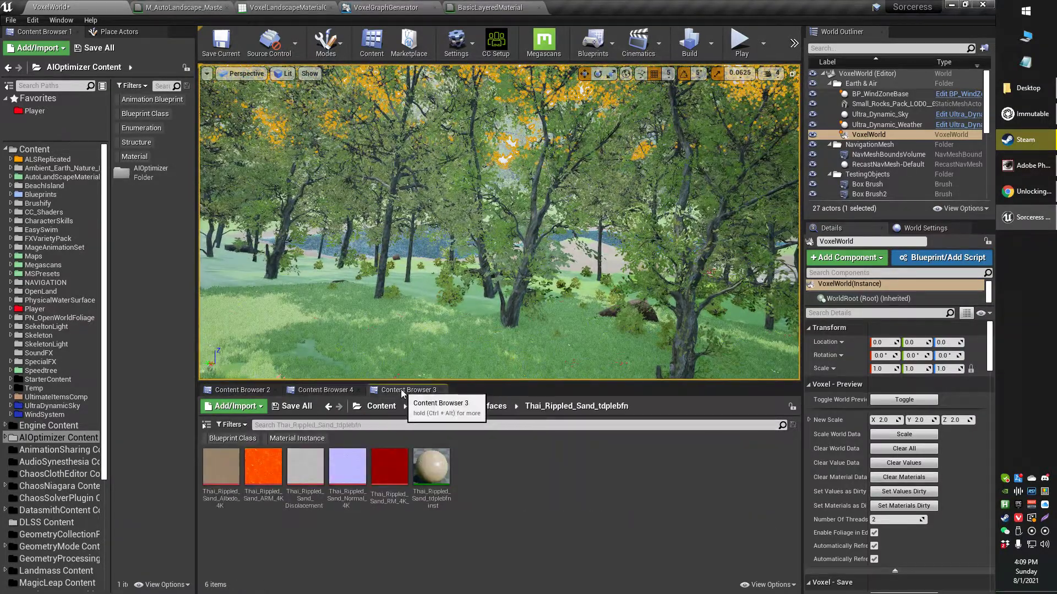
click(232, 389)
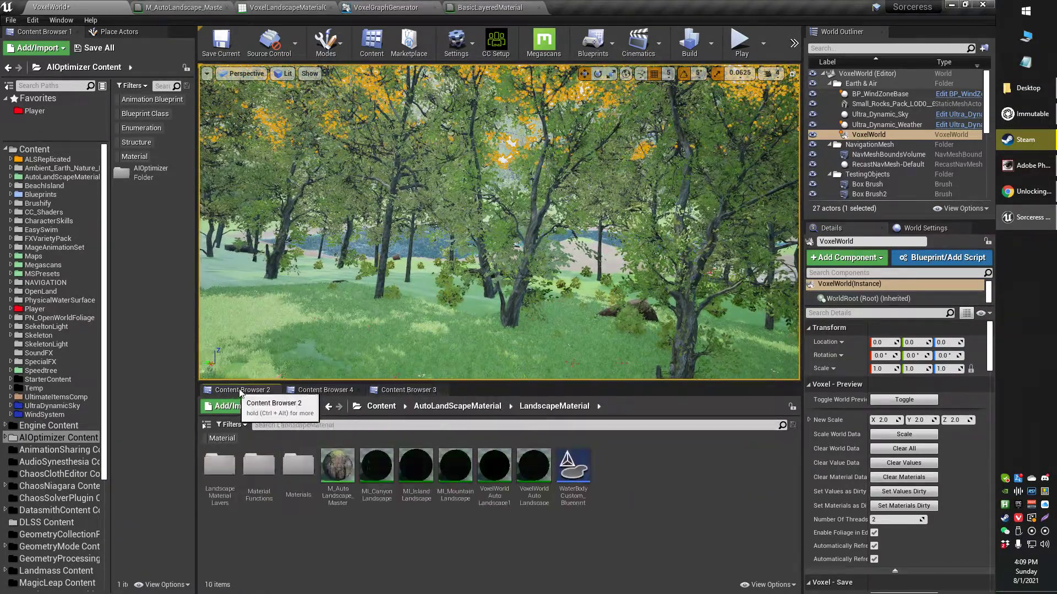
click(382, 407)
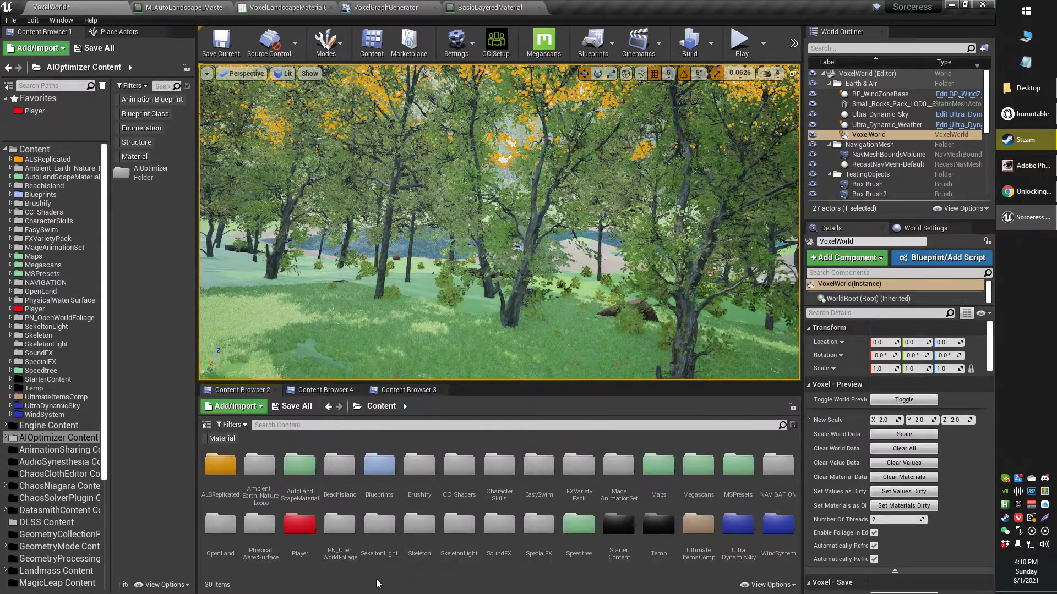
Select the Ultra_Dynamic_Sky actor through the open sky between the trees
right_drag(473, 264, 526, 302)
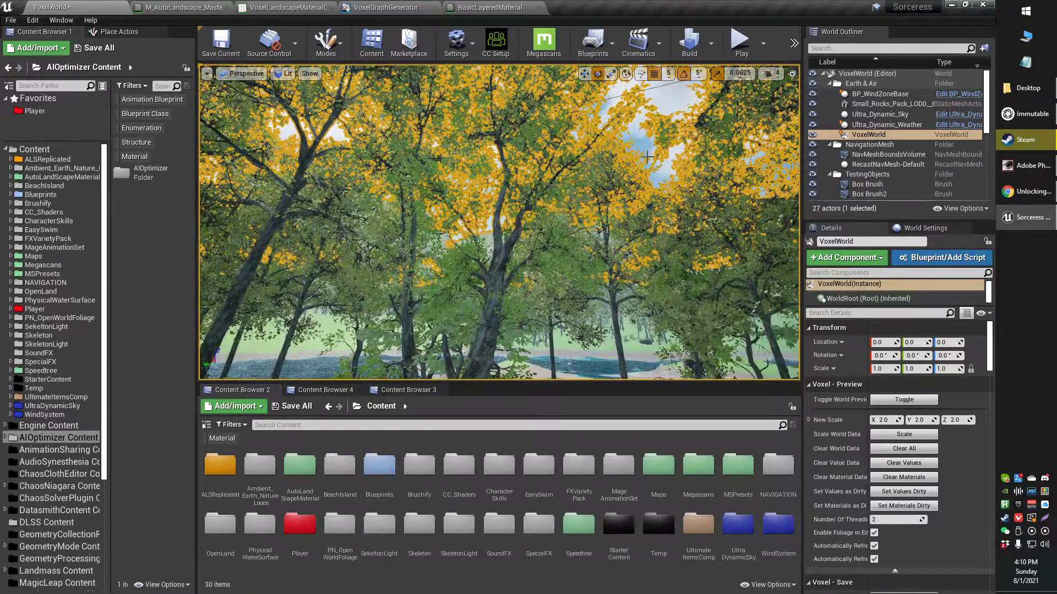
click(649, 156)
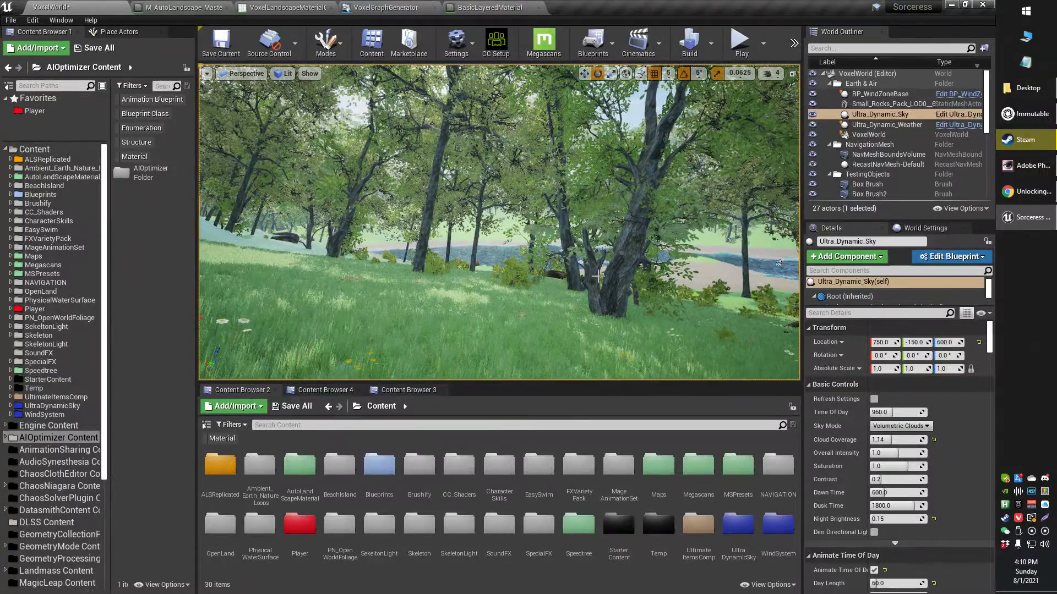
Search the project content for "ultra dy" and open the Ultra_Dynamic_Weather blueprint
right_drag(599, 276, 566, 296)
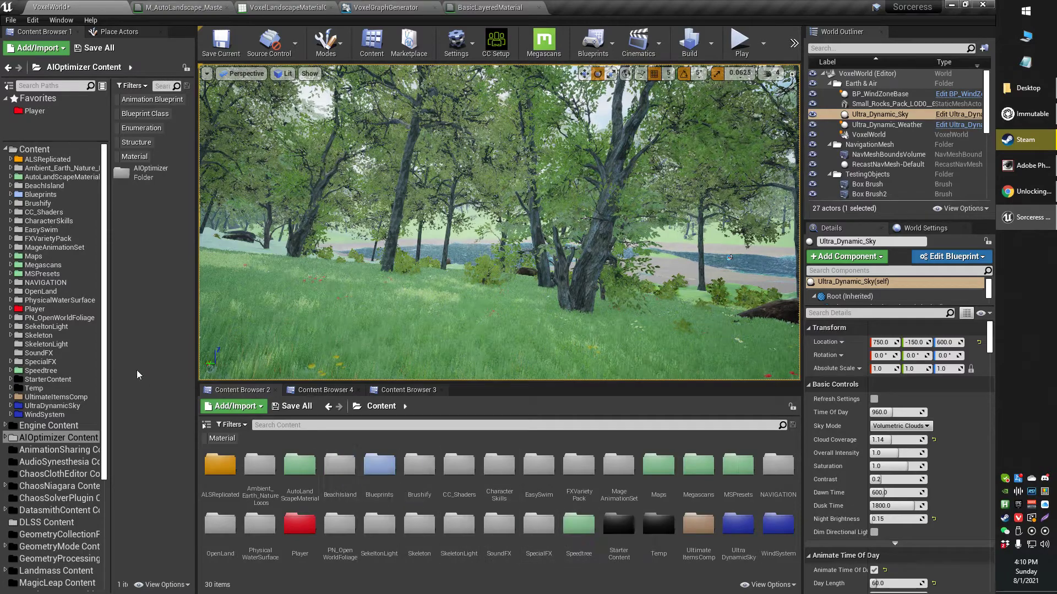
scroll(65, 523, down, 5)
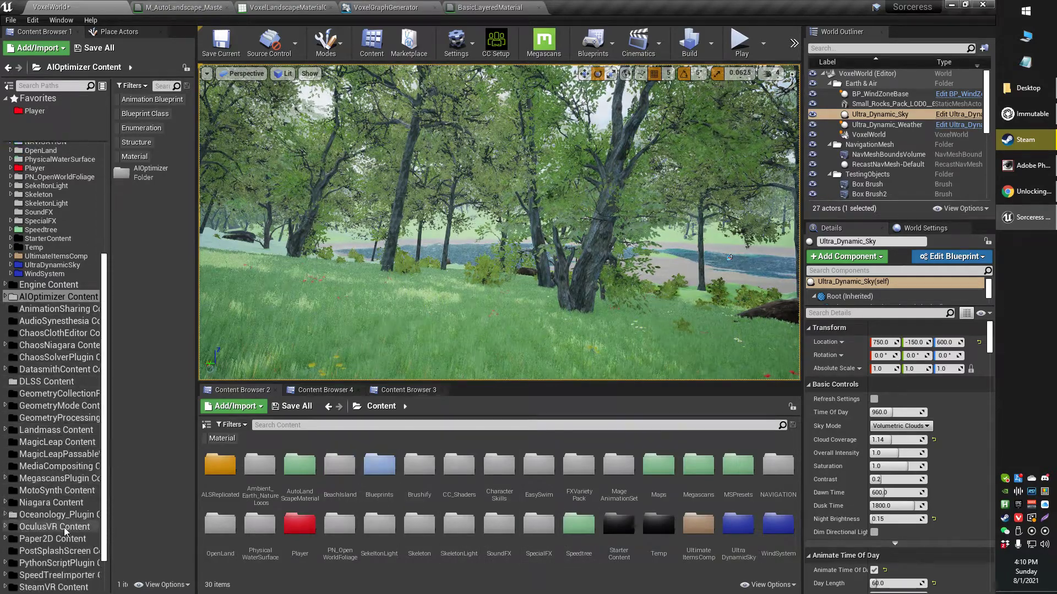
scroll(65, 531, down, 2)
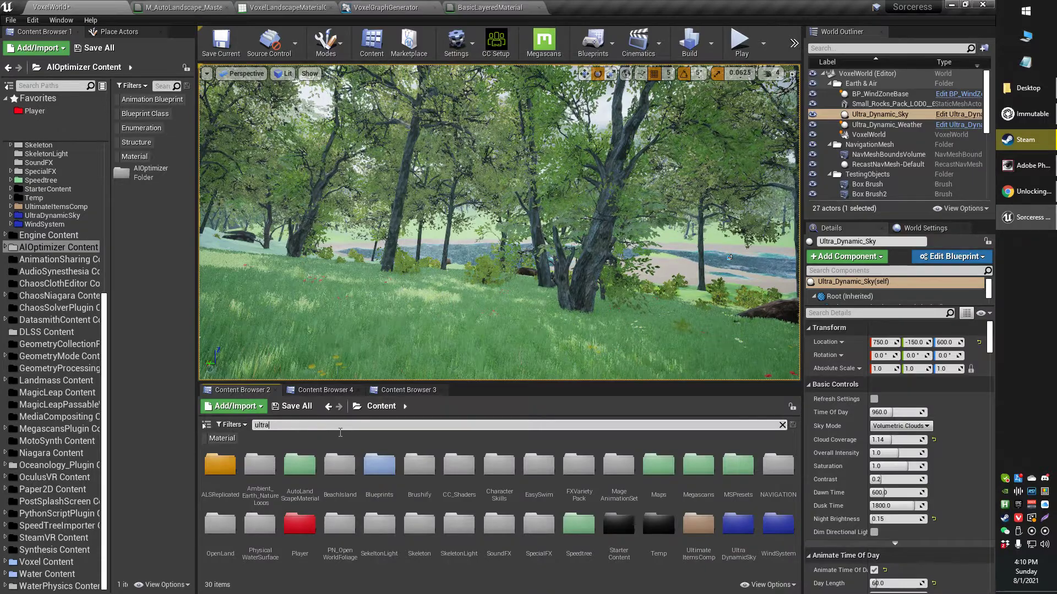
text(dy)
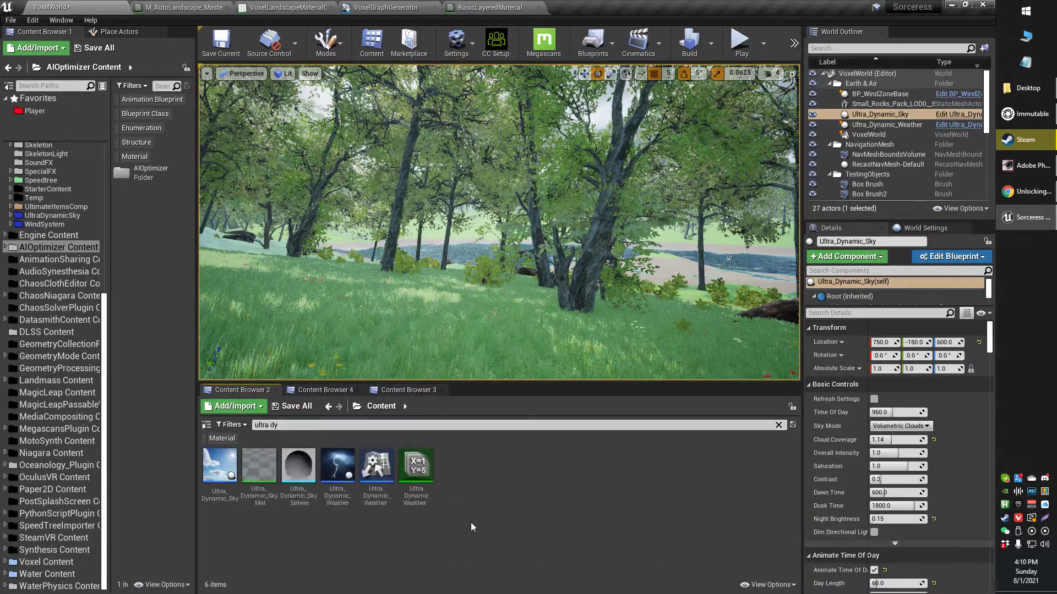
click(347, 467)
double_click(345, 463)
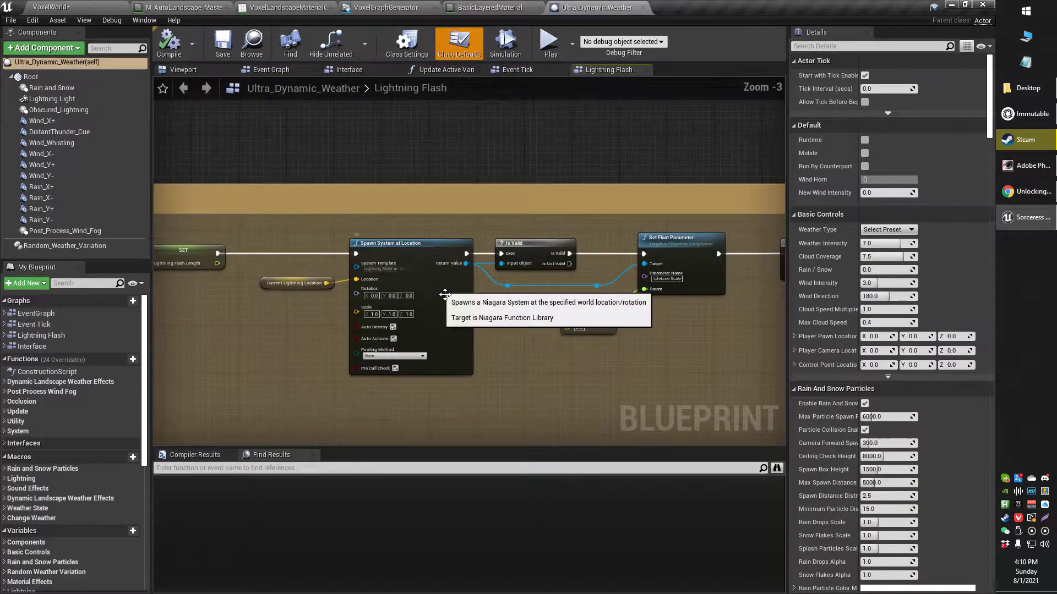
Look through the Lightning Flash graph of the Ultra_Dynamic_Weather blueprint
scroll(433, 303, down, 5)
right_drag(339, 319, 663, 170)
scroll(512, 259, down, 2)
right_drag(391, 285, 591, 289)
scroll(587, 294, down, 3)
scroll(505, 205, up, 2)
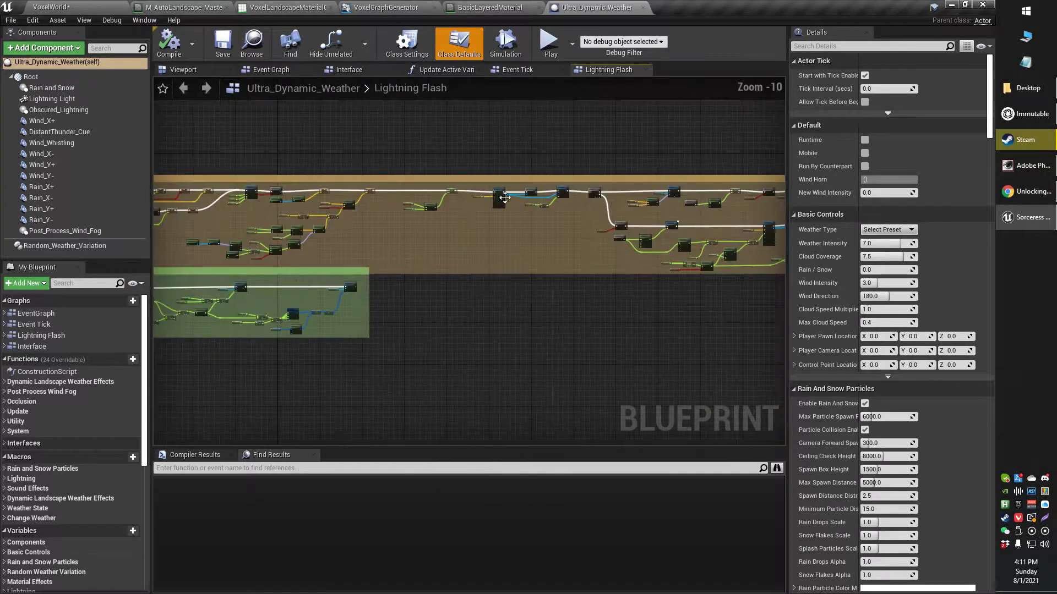
Look over the Event Graph, from the Create Real Niagara Systems group to the Change Weather groups
click(301, 70)
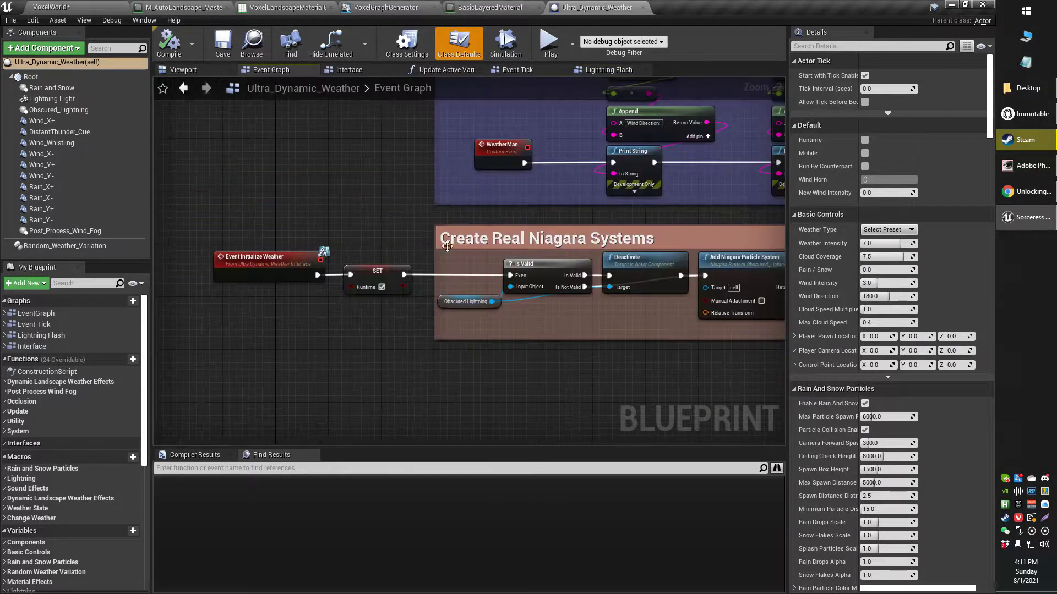
scroll(458, 230, down, 2)
right_drag(455, 253, 478, 96)
scroll(478, 97, down, 4)
right_drag(505, 221, 354, 372)
right_drag(631, 271, 625, 236)
scroll(625, 236, up, 1)
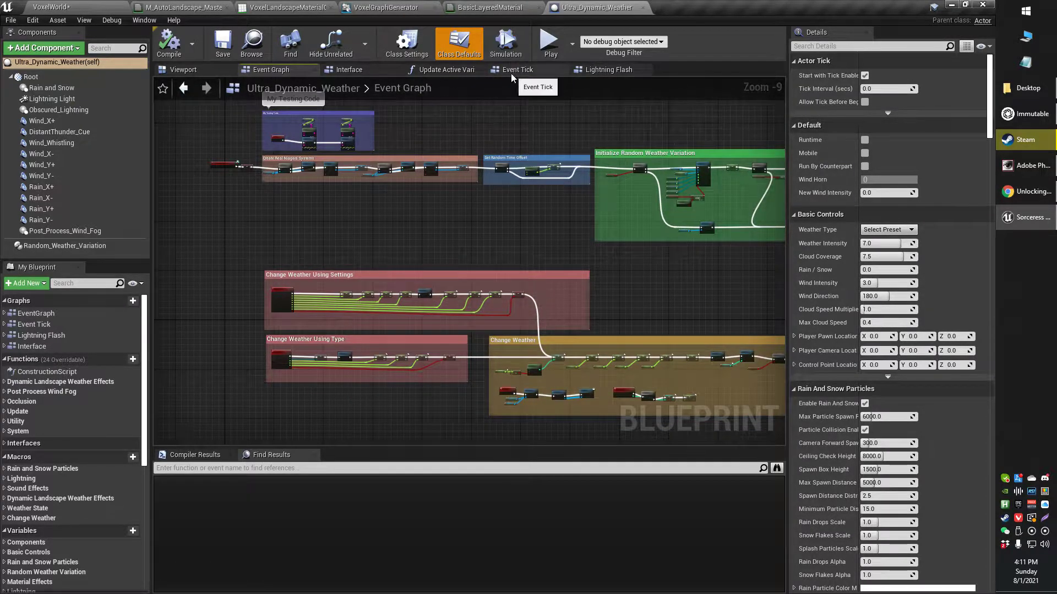
Examine the Event Tick graph's comment group that gets wind direction and speed for tree and foliage sway, starting from Event BeginPlay
click(517, 70)
right_drag(539, 315, 520, 272)
scroll(522, 276, up, 4)
right_drag(453, 260, 668, 278)
scroll(779, 322, down, 1)
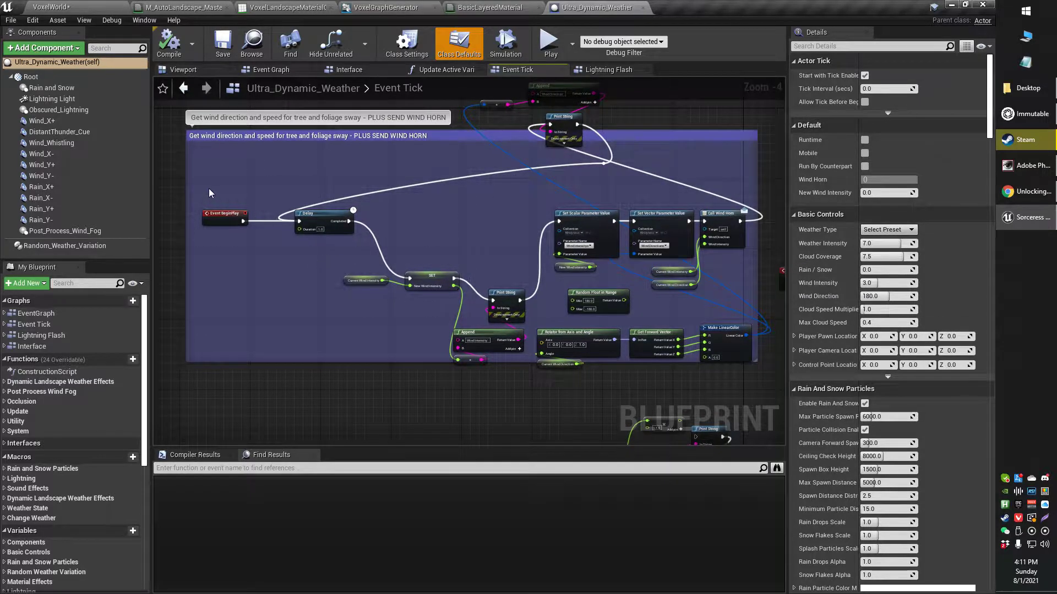
drag(256, 247, 257, 248)
mouse_move(338, 275)
right_down()
mouse_move(319, 278)
mouse_move(344, 271)
right_up()
right_drag(401, 251, 429, 247)
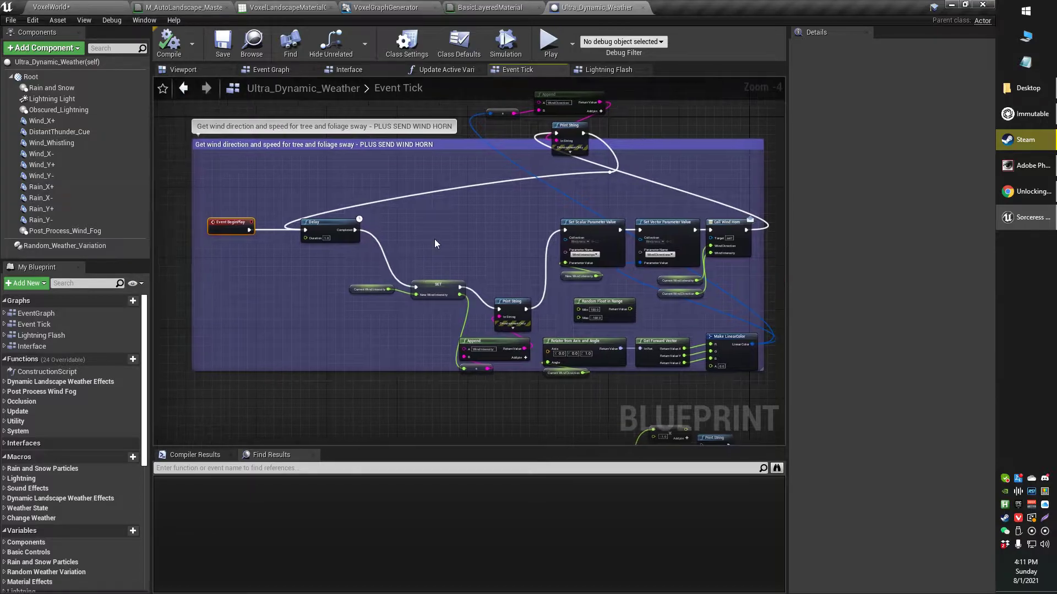
mouse_move(493, 226)
right_down()
mouse_move(467, 244)
mouse_move(505, 228)
right_up()
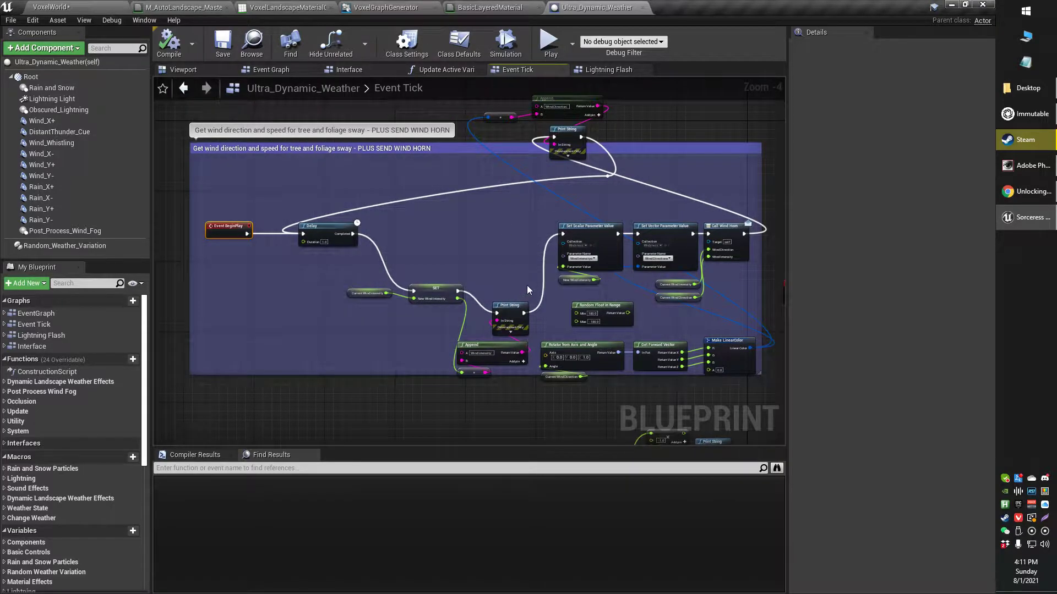
scroll(519, 223, up, 1)
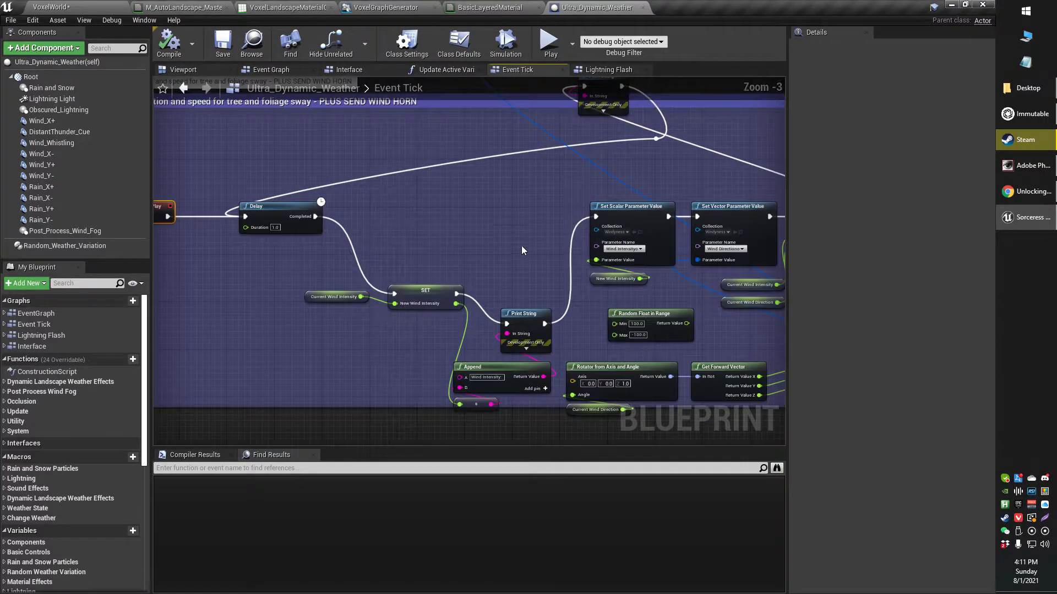
scroll(520, 245, down, 1)
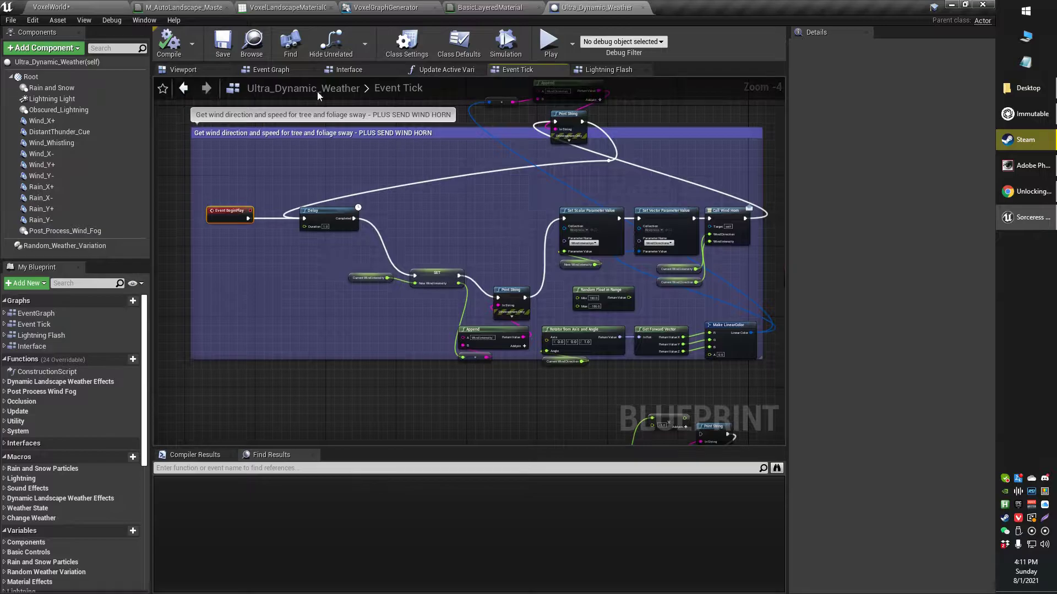
Return to the VoxelWorld level, clear the content search and open TreeMaterialFunction from the Speedtree folder
click(78, 6)
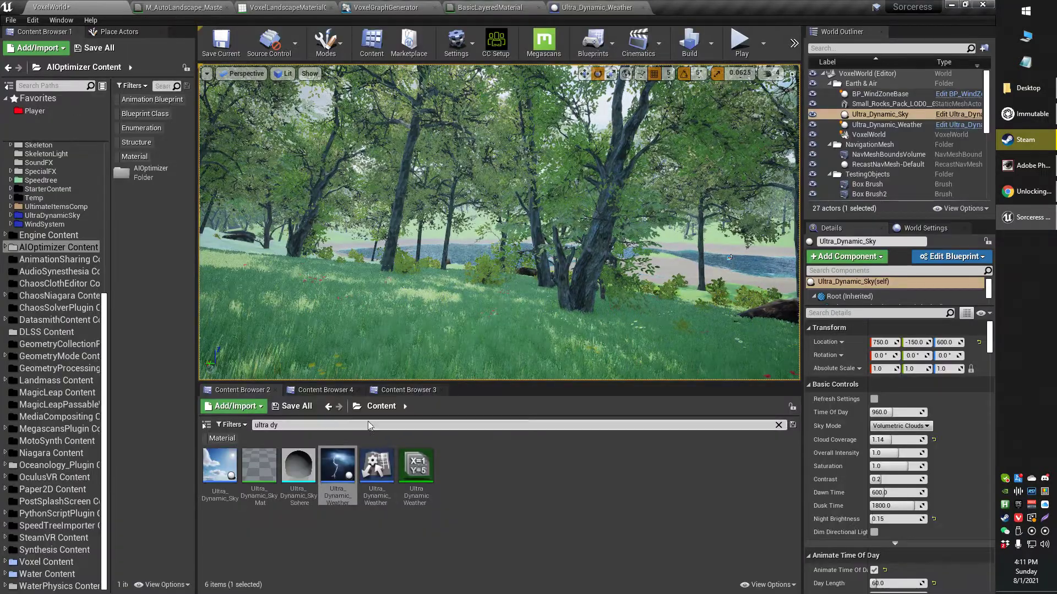
click(778, 425)
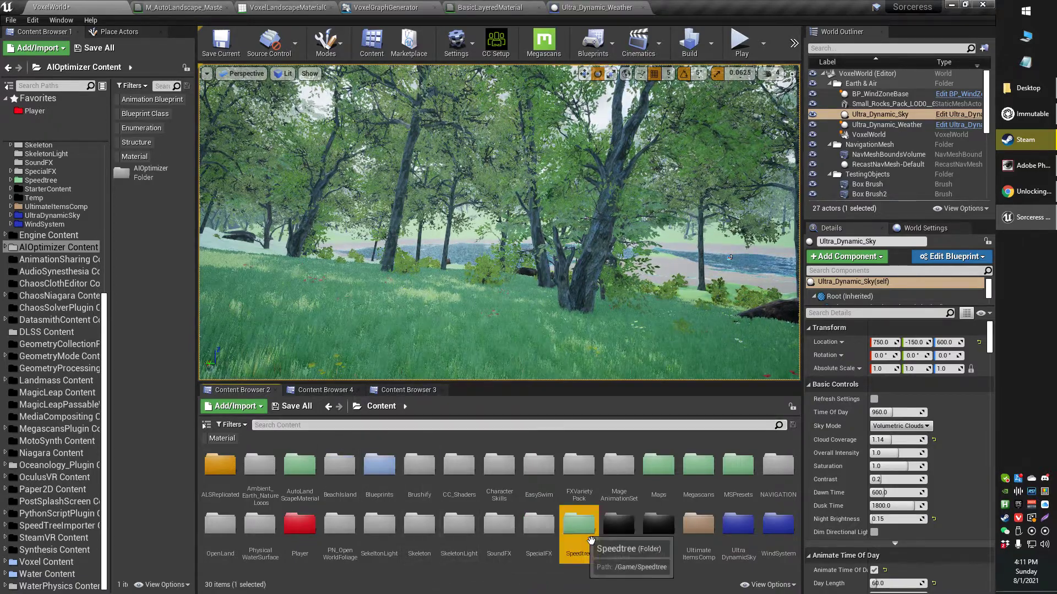
double_click(578, 527)
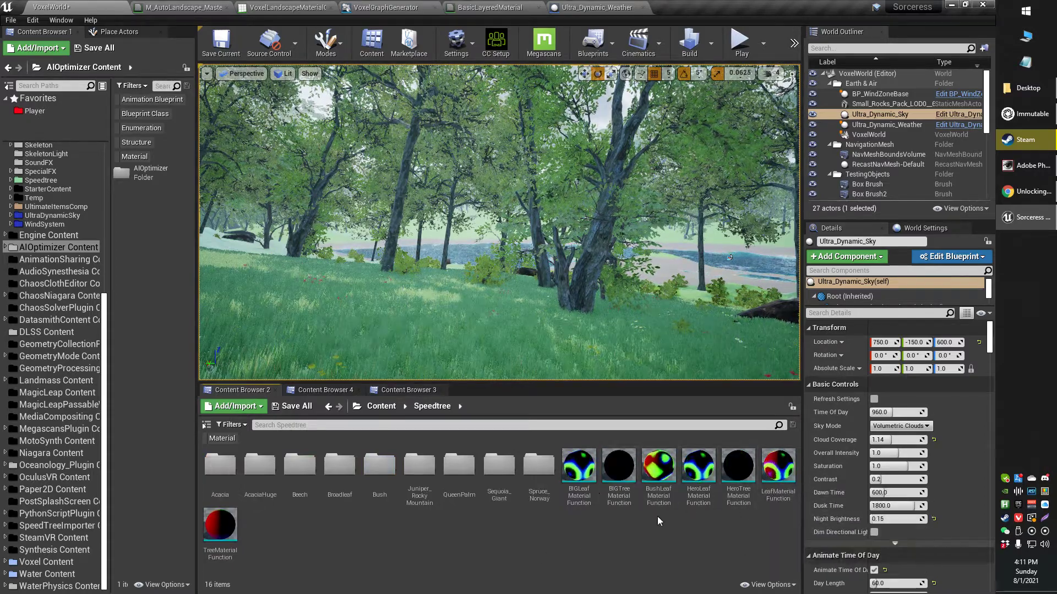
click(221, 529)
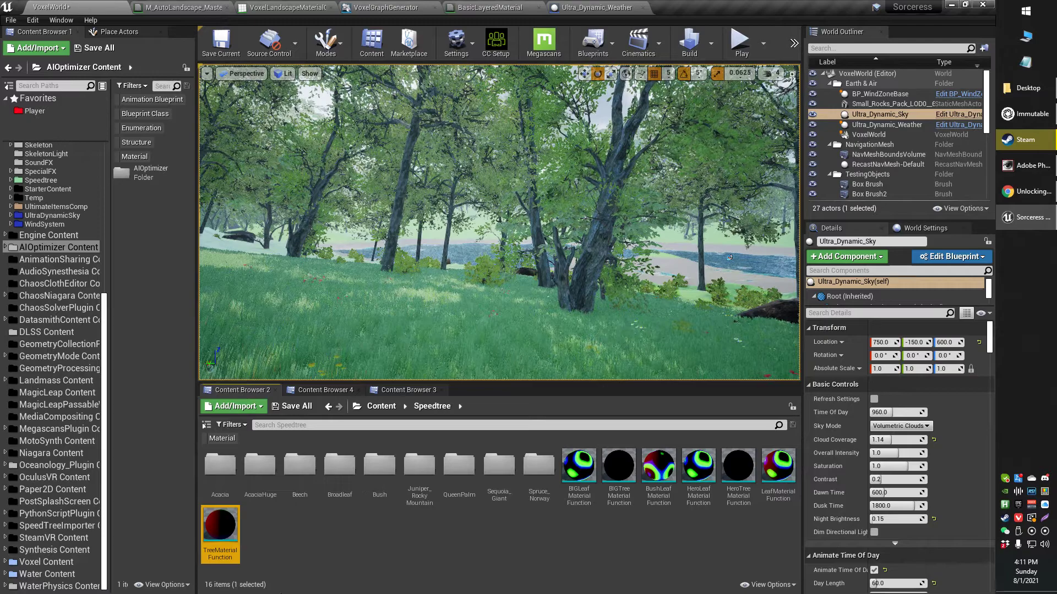
double_click(230, 531)
Examine the Windy Wind node network of TreeMaterialFunction and its Wind Intensityo collection parameter
scroll(523, 348, down, 10)
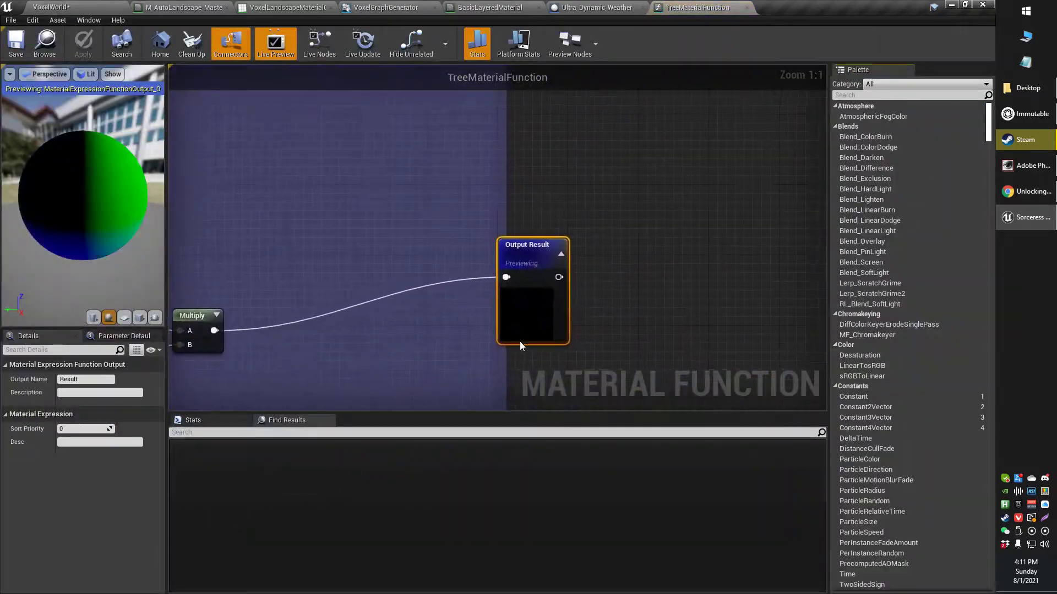
scroll(529, 307, up, 4)
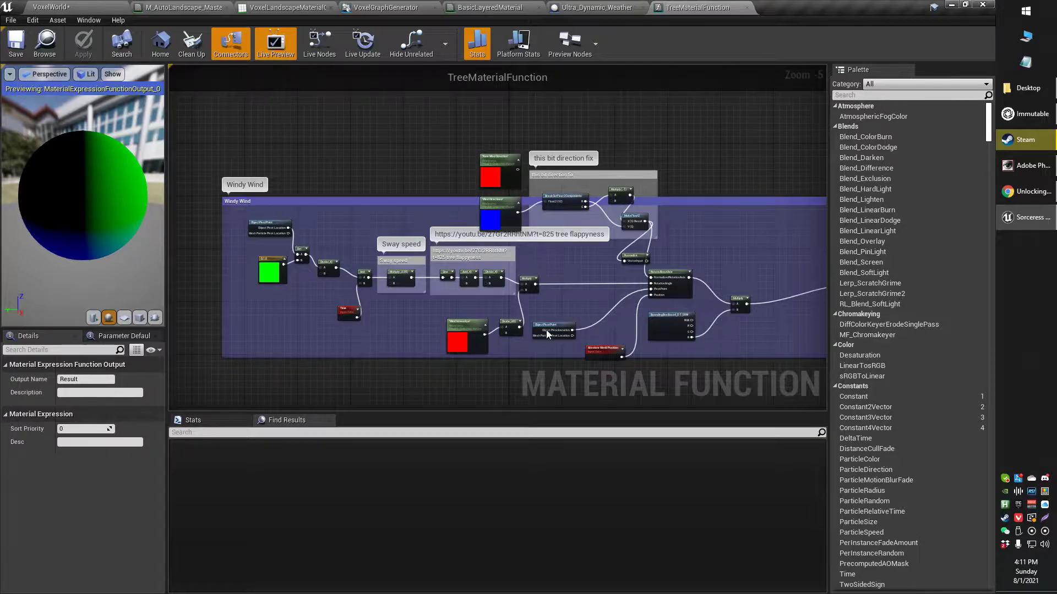
right_drag(418, 350, 441, 327)
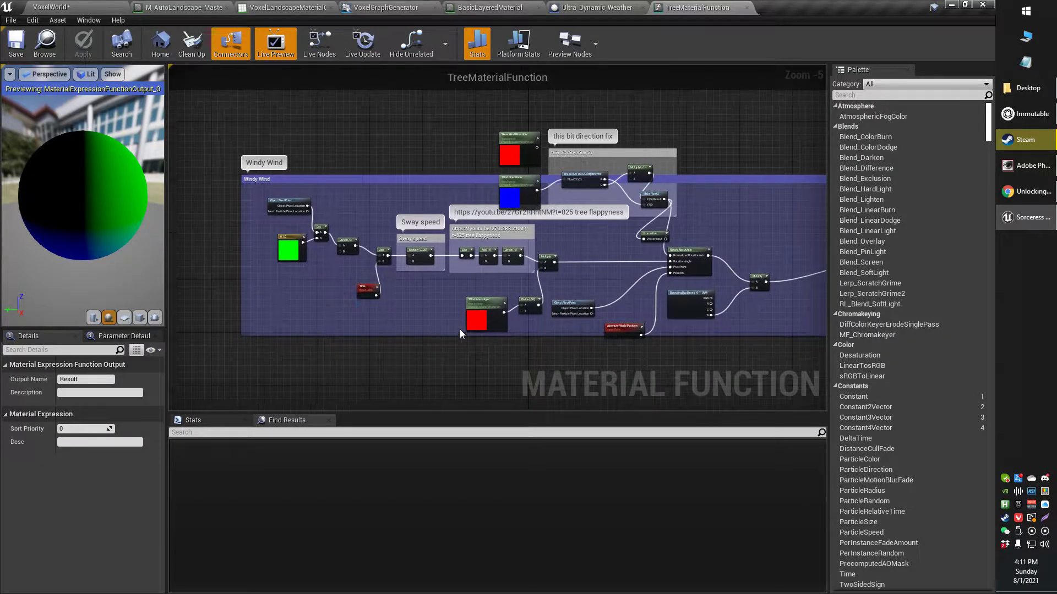
scroll(447, 342, up, 1)
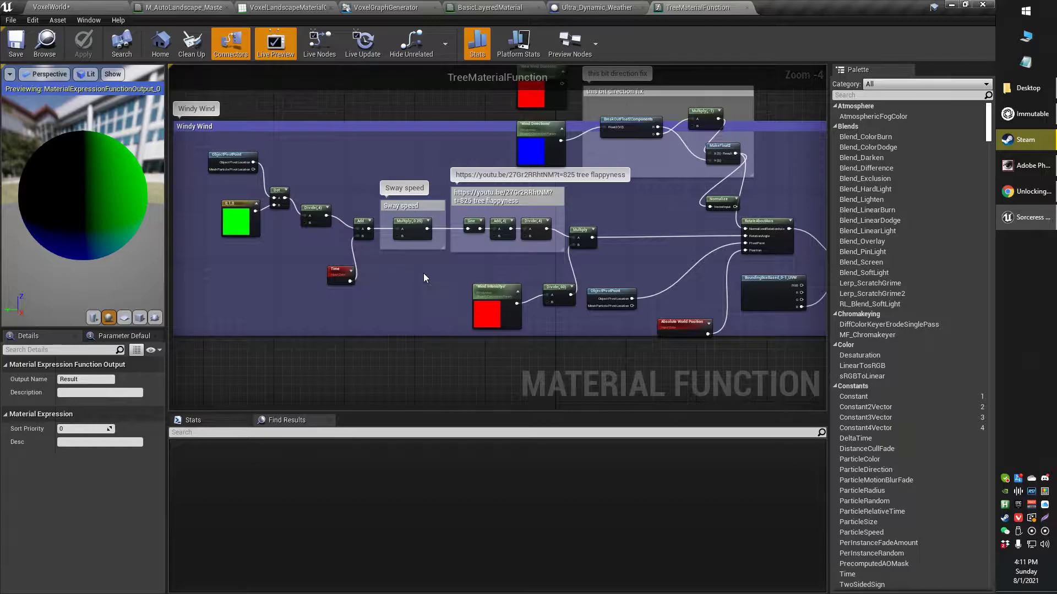
click(506, 296)
mouse_move(466, 322)
right_down()
mouse_move(464, 302)
mouse_move(454, 325)
right_up()
right_drag(547, 169, 523, 189)
Move the unconnected New Wind Direction parameter node up and to the left, away from the Wind Directiono node
click(533, 132)
drag(533, 130, 449, 112)
right_drag(617, 267, 619, 223)
scroll(599, 235, up, 1)
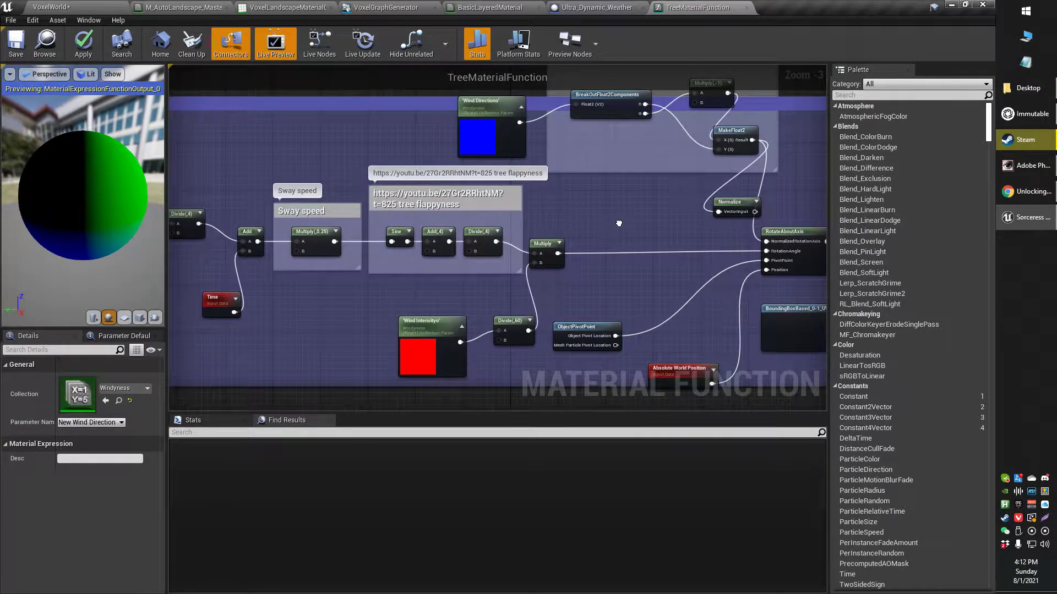
Inspect the Wind Intensityo and Wind Directiono collection parameters and how they feed the Windy Wind network
click(417, 334)
right_drag(622, 243, 639, 258)
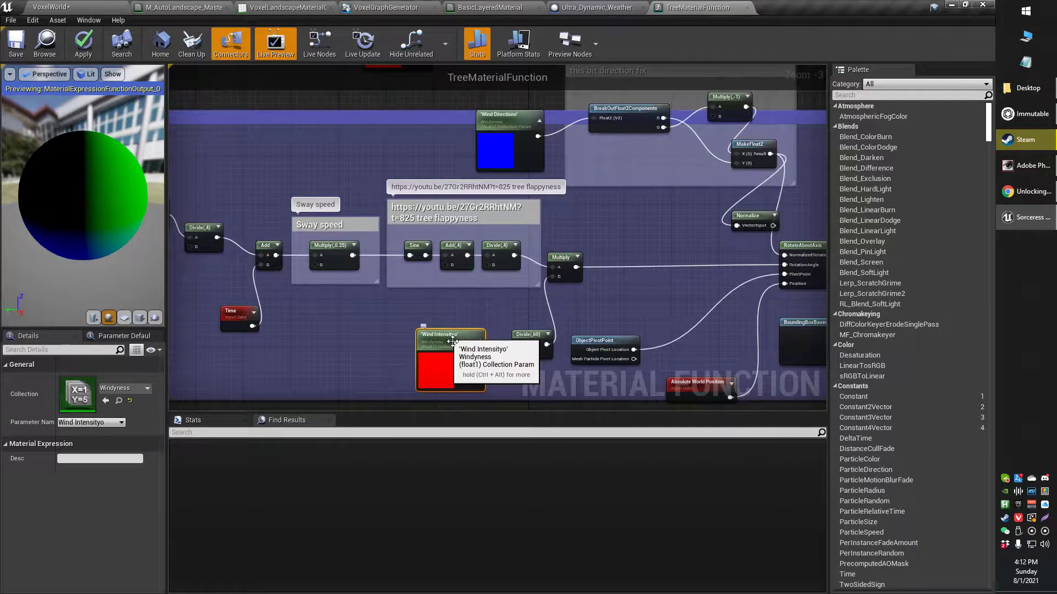
scroll(455, 340, up, 1)
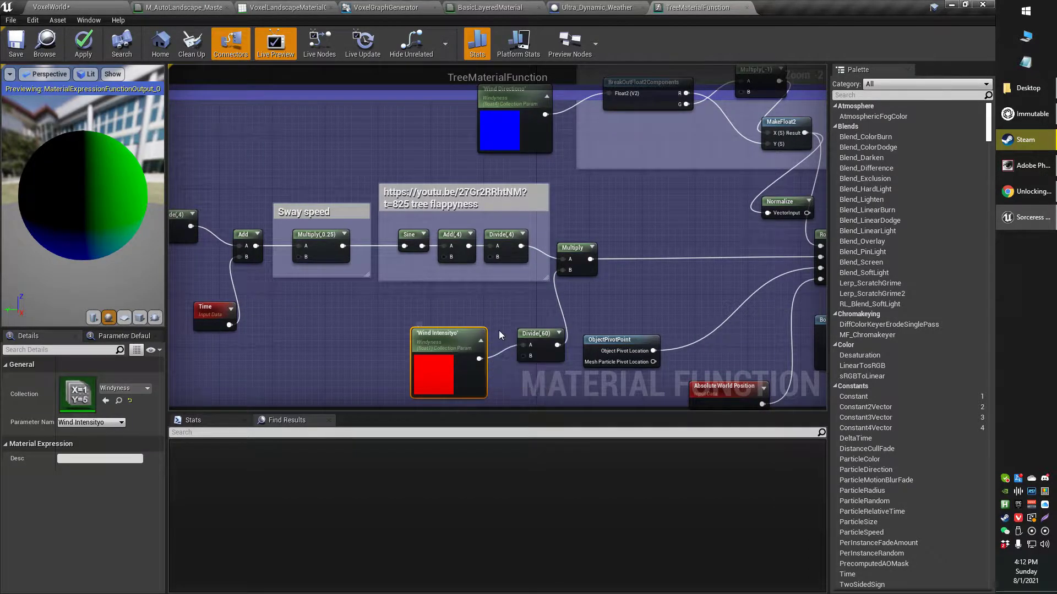
scroll(497, 325, down, 1)
click(521, 120)
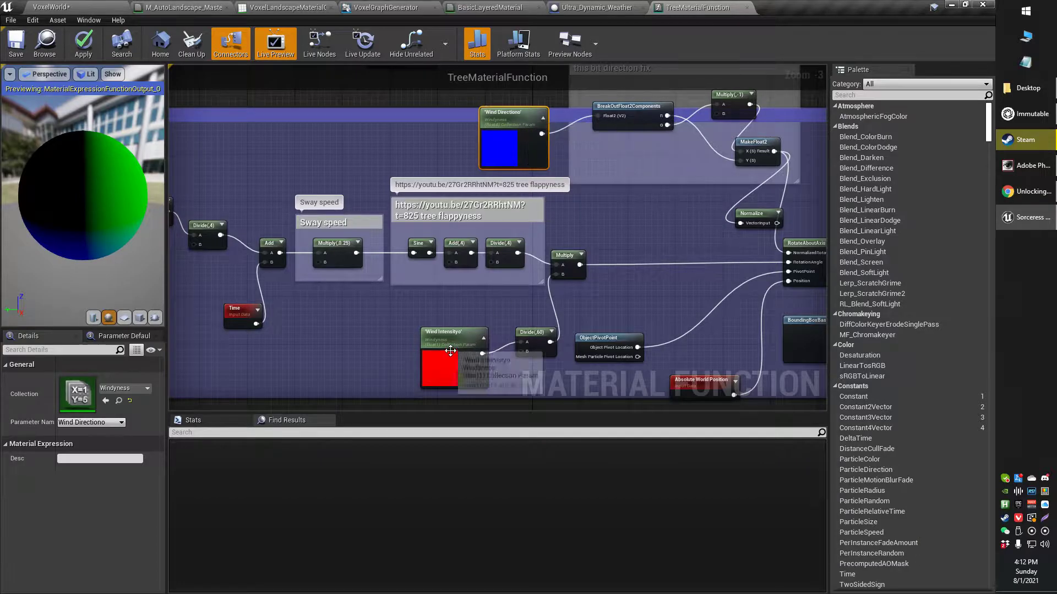
click(452, 333)
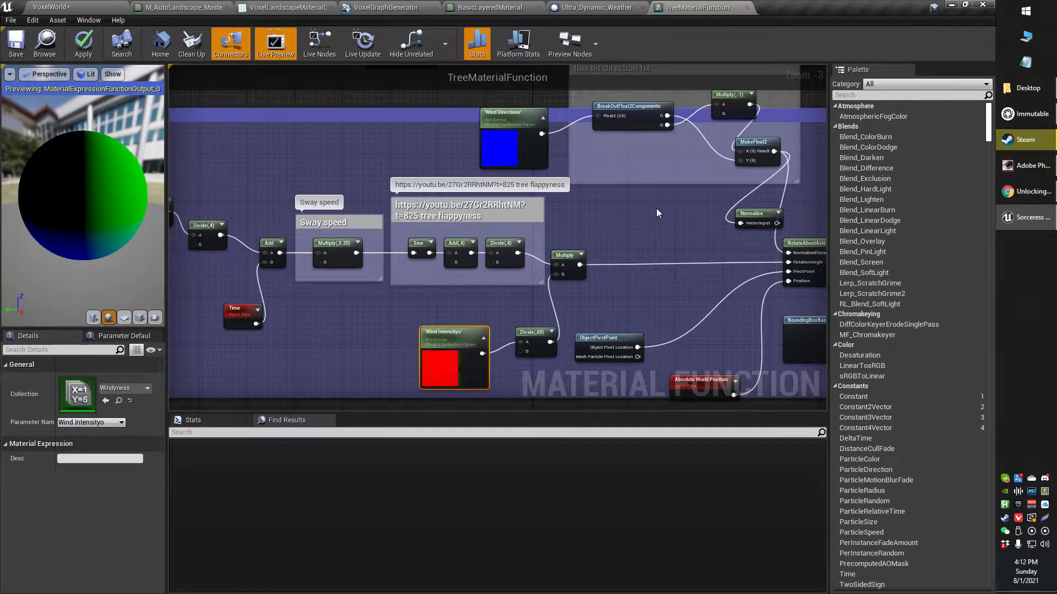
Go back to the Ultra_Dynamic_Weather Event Tick graph and examine the wind loop around the Delay node
click(609, 5)
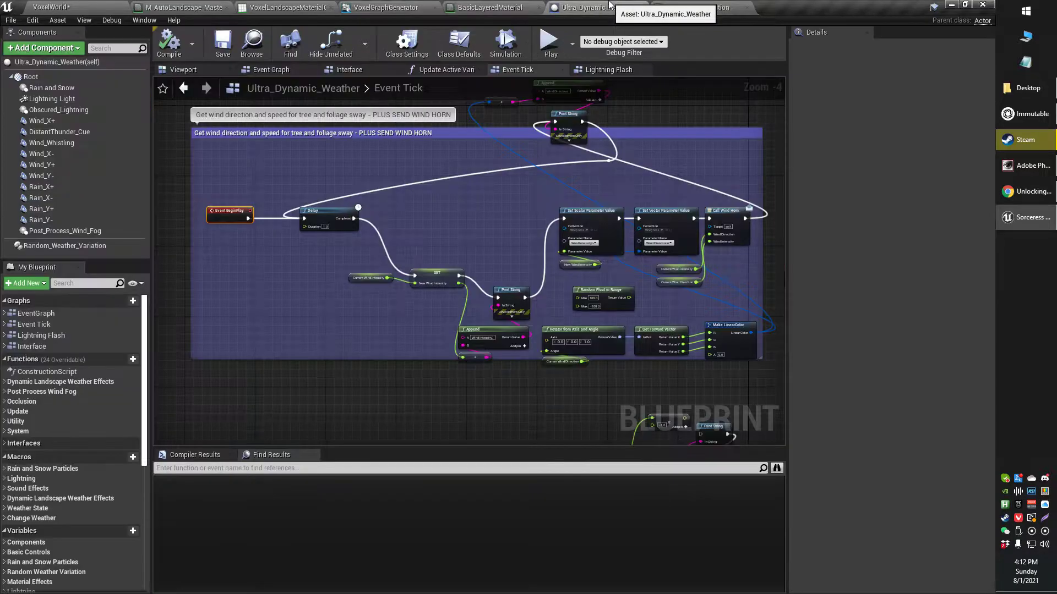
mouse_move(513, 220)
right_down()
mouse_move(445, 214)
mouse_move(521, 211)
right_up()
right_drag(387, 252, 362, 260)
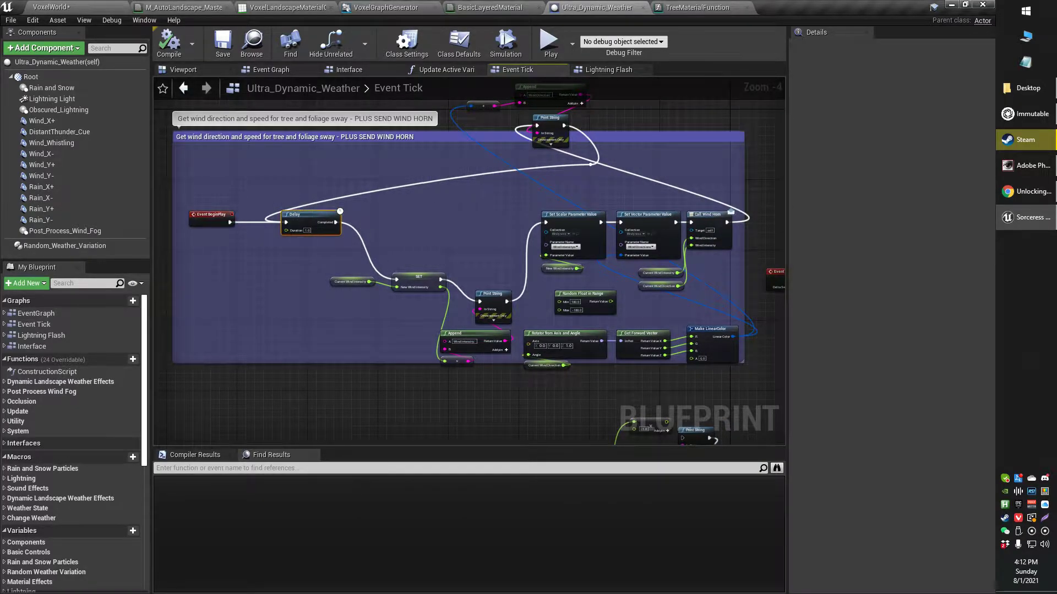
right_drag(452, 209, 398, 238)
click(540, 218)
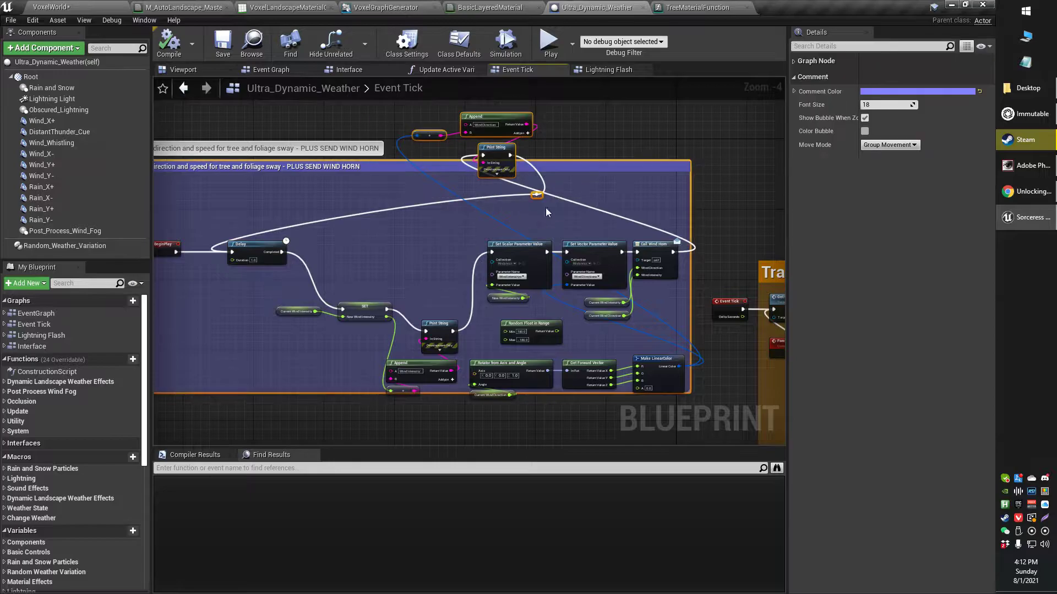
right_drag(500, 203, 455, 165)
scroll(435, 223, up, 2)
right_drag(388, 227, 470, 198)
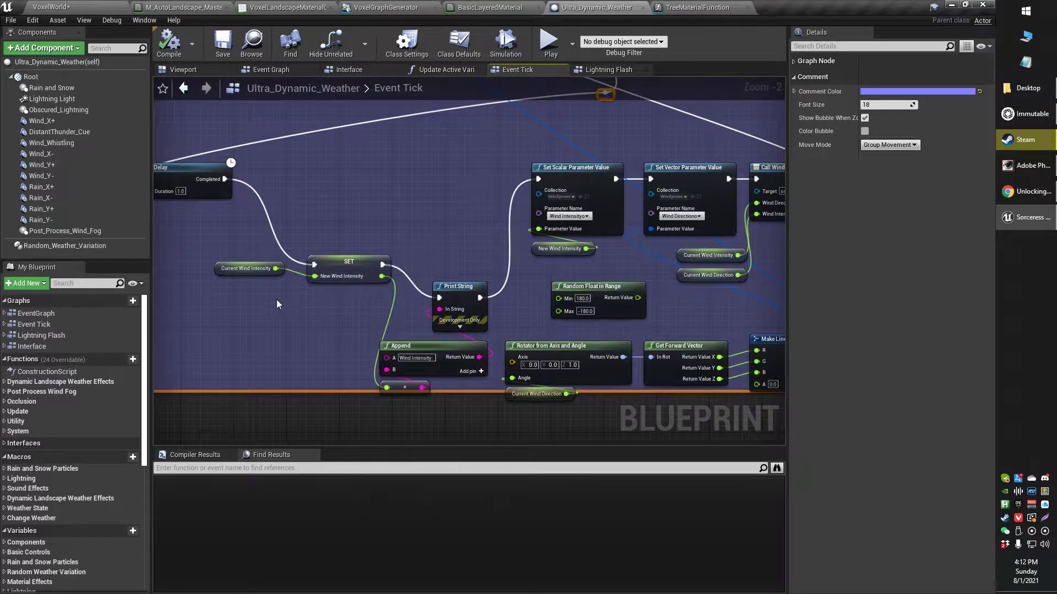
Inspect the Current Wind Intensity variable and the SET node that stores it in New Wind Intensity
click(247, 268)
right_drag(277, 305, 288, 295)
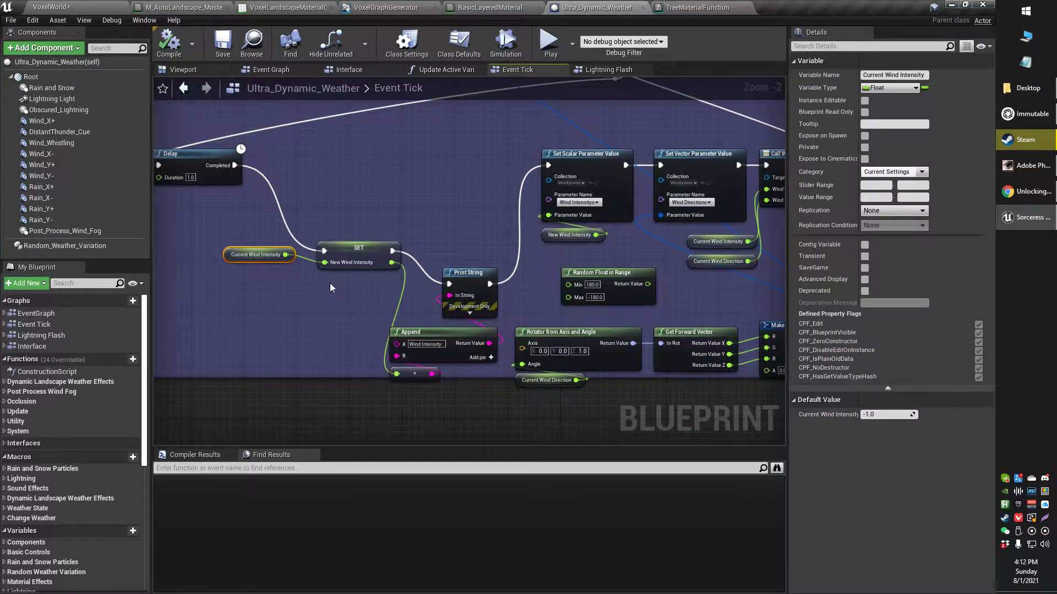
click(351, 268)
right_drag(354, 295, 345, 299)
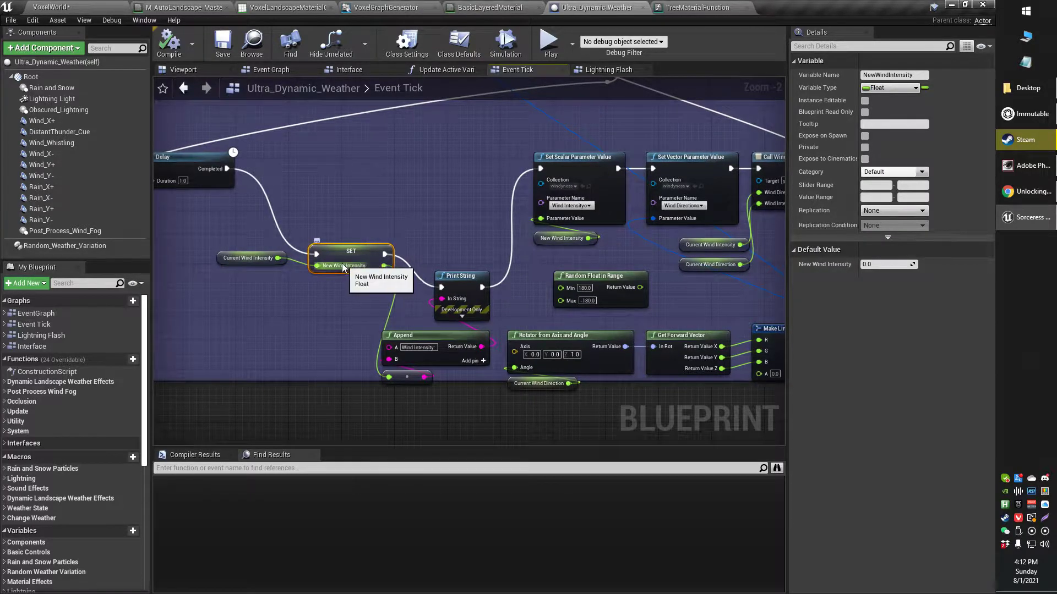
scroll(358, 302, up, 1)
right_drag(358, 302, 331, 294)
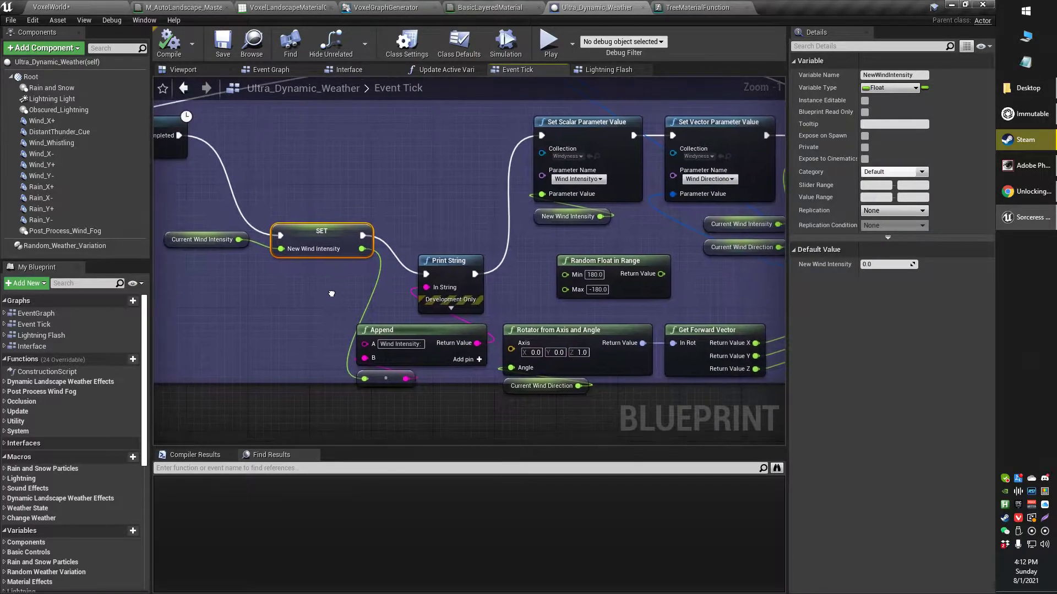
Select the Print String and Append debug nodes, and examine the Set Scalar and Set Vector Parameter Value nodes
drag(450, 234, 410, 385)
right_drag(480, 435, 424, 441)
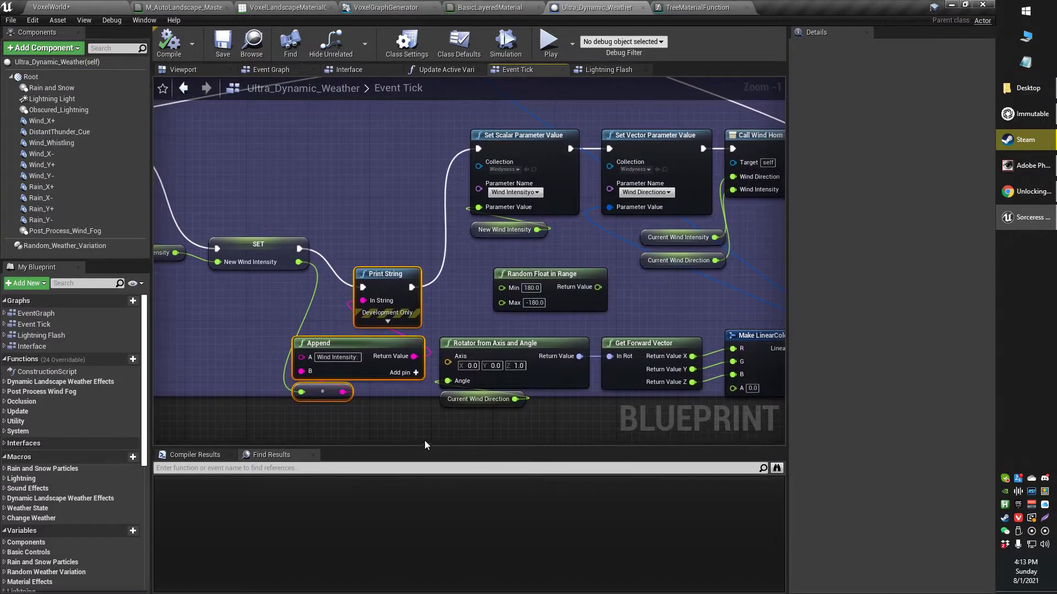
right_drag(461, 287, 412, 339)
scroll(386, 220, up, 1)
right_drag(387, 220, 338, 232)
scroll(454, 258, down, 1)
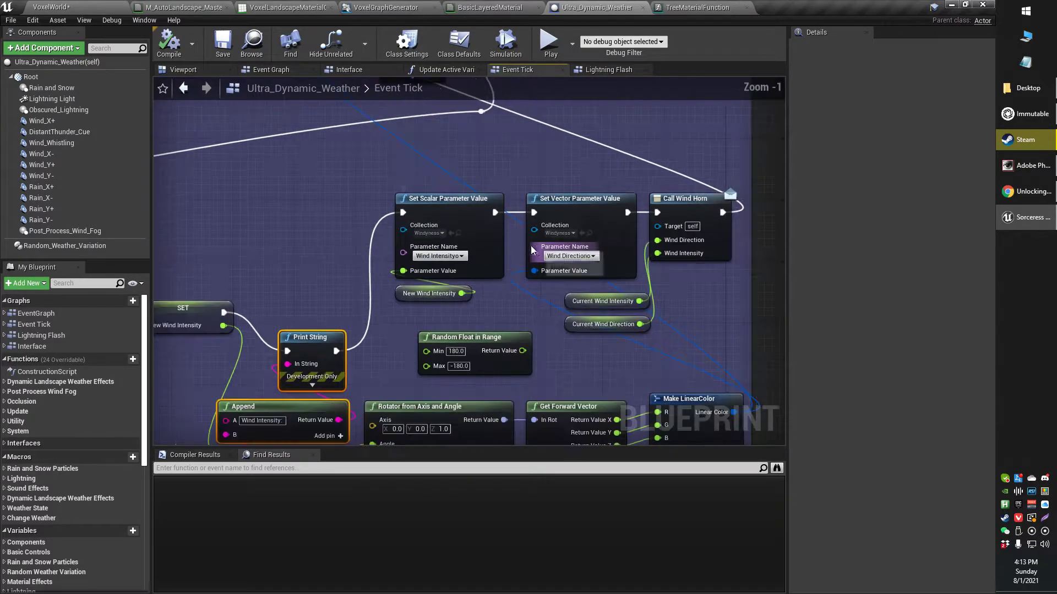
Check the Wind Intensityo network in TreeMaterialFunction and return to the Ultra_Dynamic_Weather Event Tick graph
right_drag(500, 238, 454, 232)
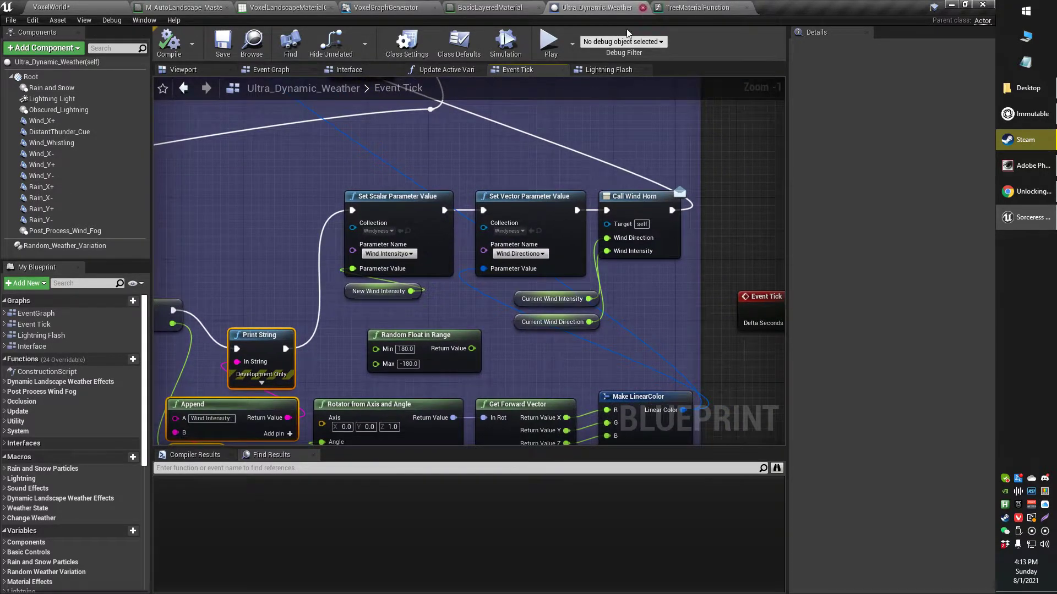
click(702, 7)
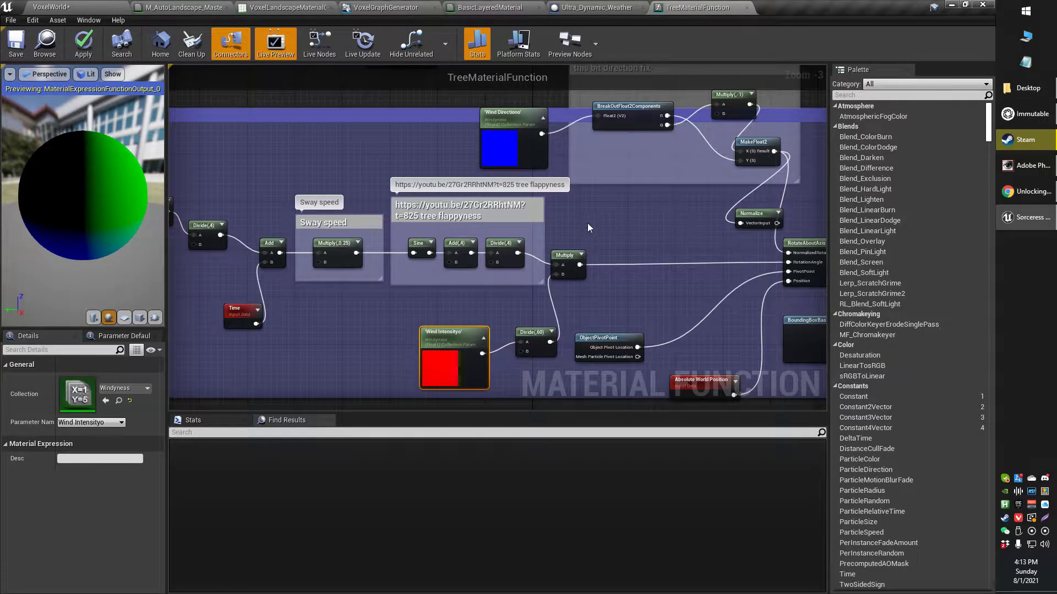
click(594, 7)
drag(588, 212, 606, 210)
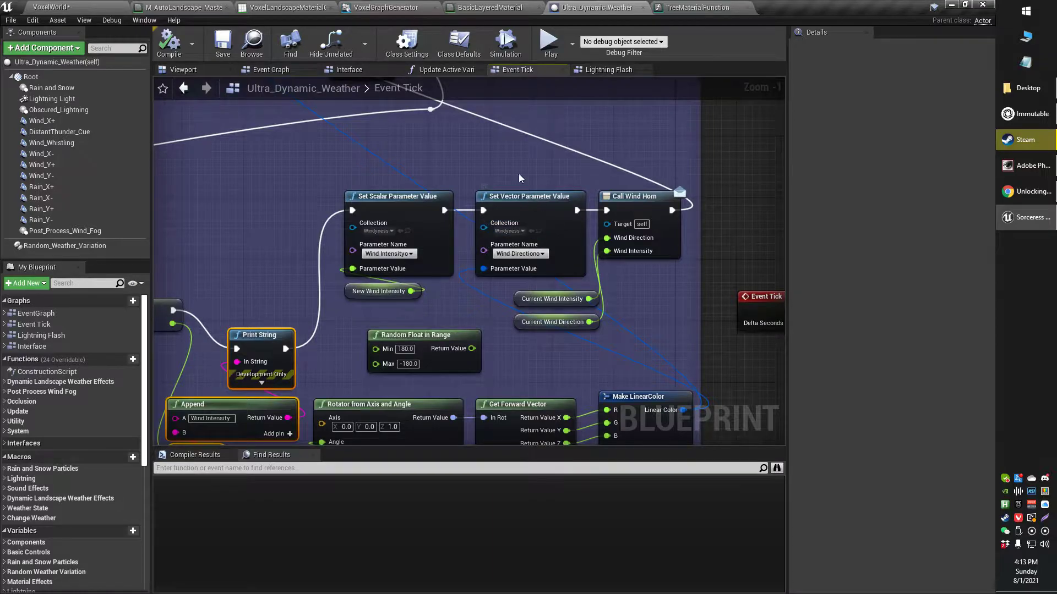
Select the Call Wind Horn node and examine its Wind Direction and Wind Intensity inputs
right_drag(518, 175, 540, 142)
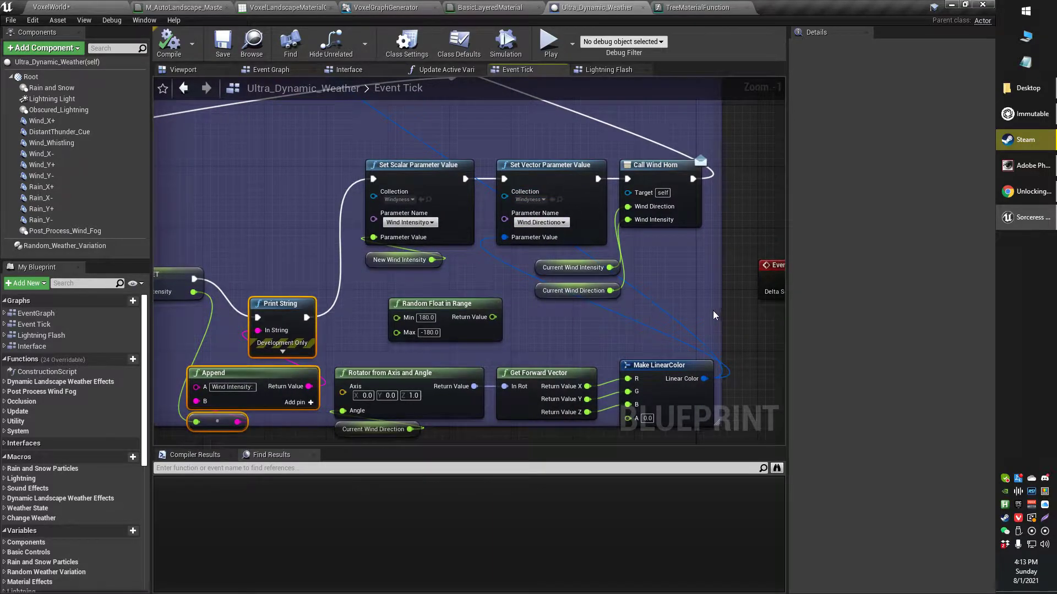
scroll(693, 307, down, 1)
right_drag(696, 283, 668, 277)
drag(647, 149, 650, 247)
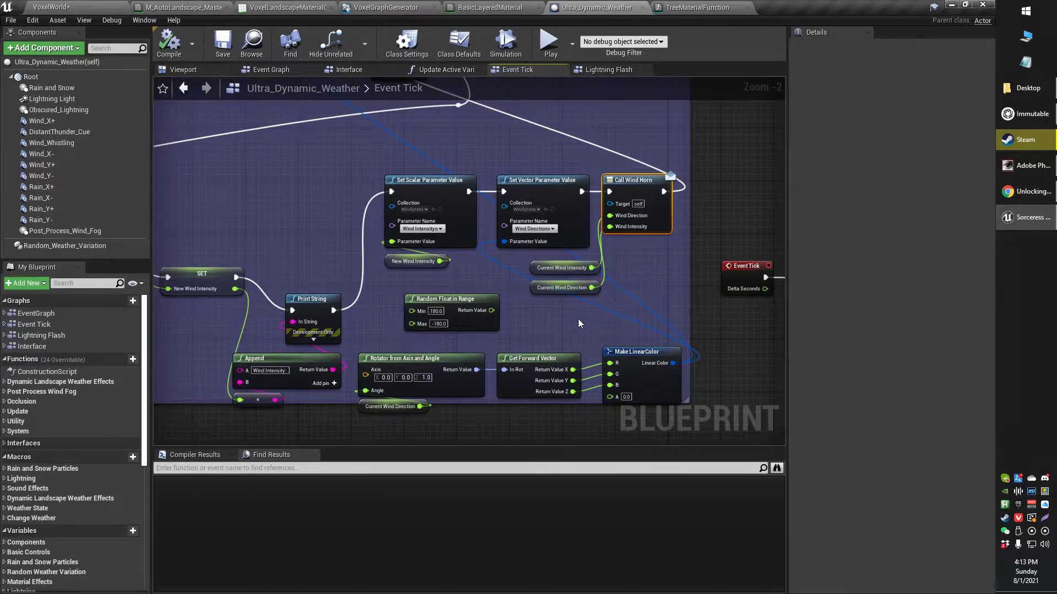
right_drag(563, 310, 572, 302)
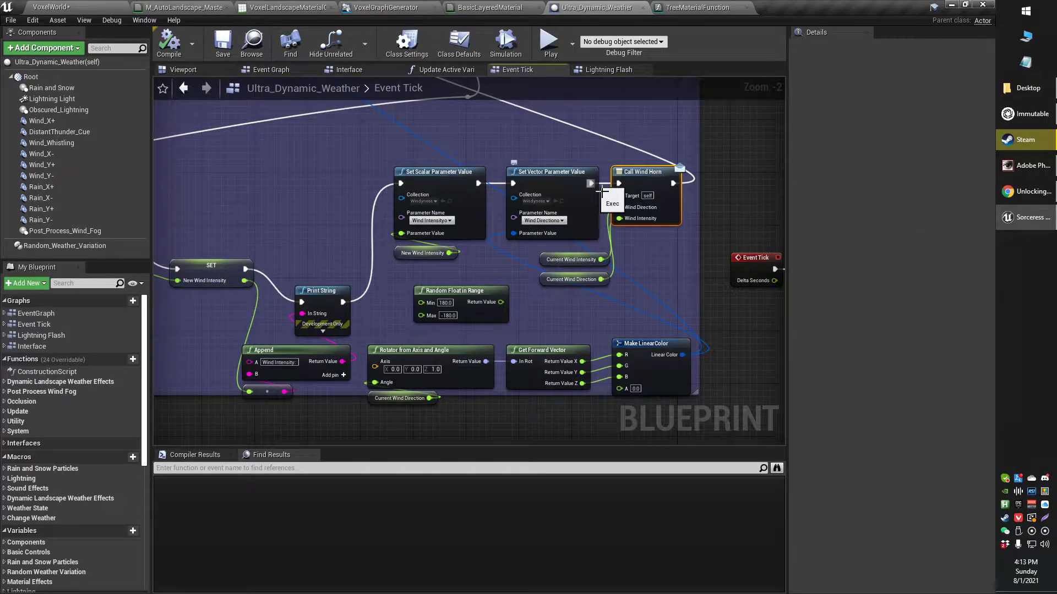
Trace the wind loop from the Delay node through the SET and Print String nodes to the parameter-setting nodes
right_drag(602, 191, 766, 218)
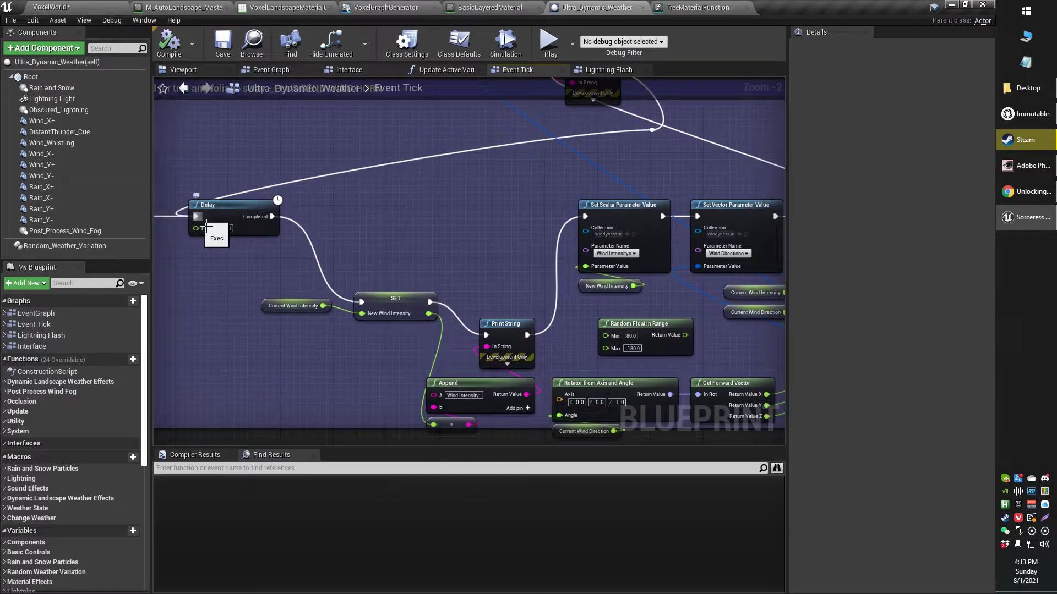
scroll(443, 239, down, 1)
mouse_move(427, 207)
right_down()
mouse_move(397, 197)
mouse_move(416, 176)
mouse_move(442, 179)
mouse_move(434, 192)
right_up()
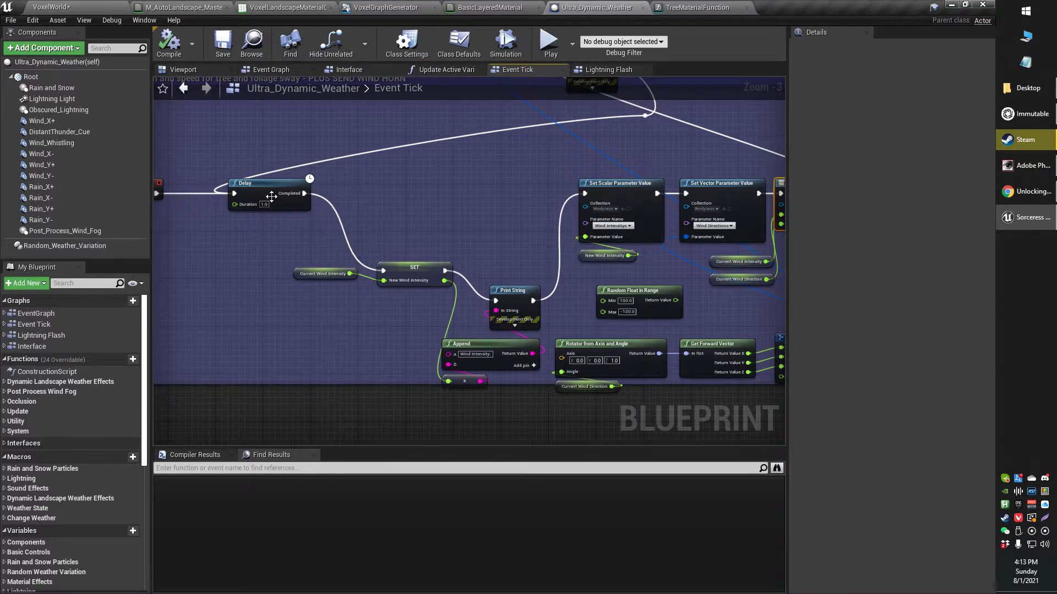
scroll(370, 217, up, 2)
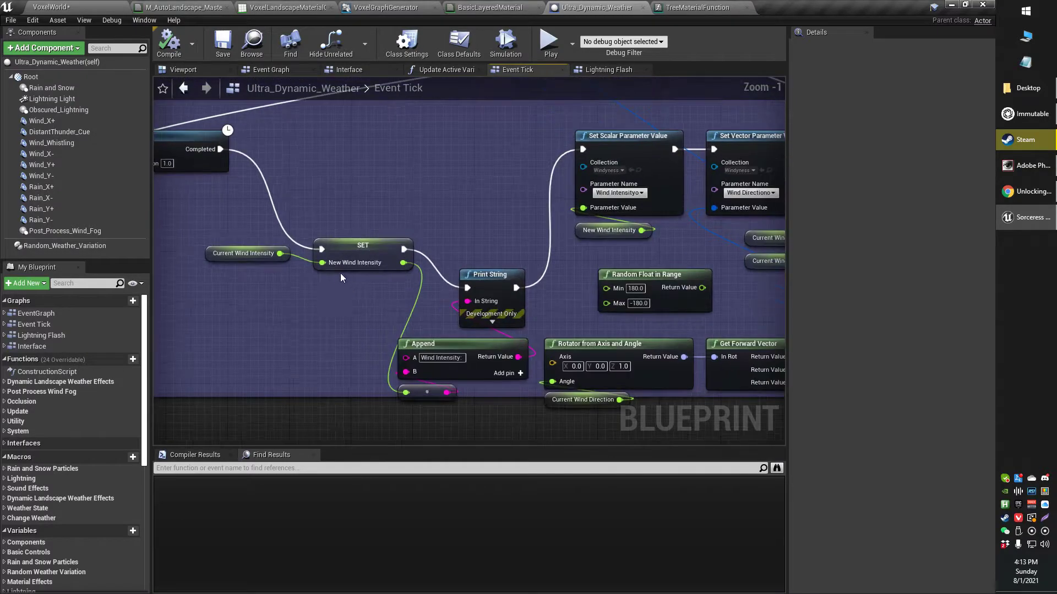
right_drag(369, 290, 328, 276)
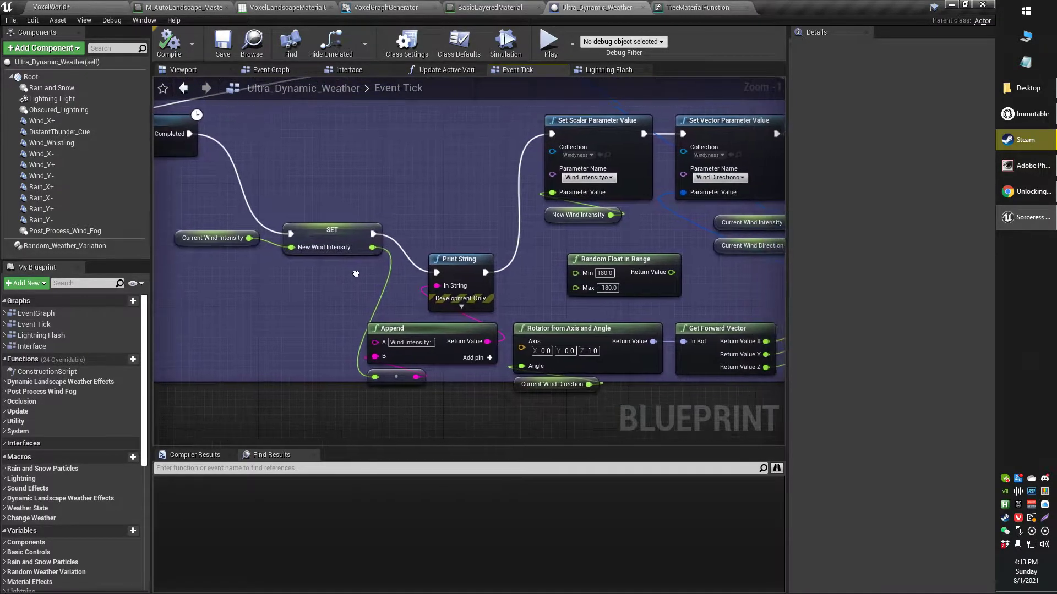
right_drag(485, 330, 364, 286)
right_drag(431, 315, 424, 315)
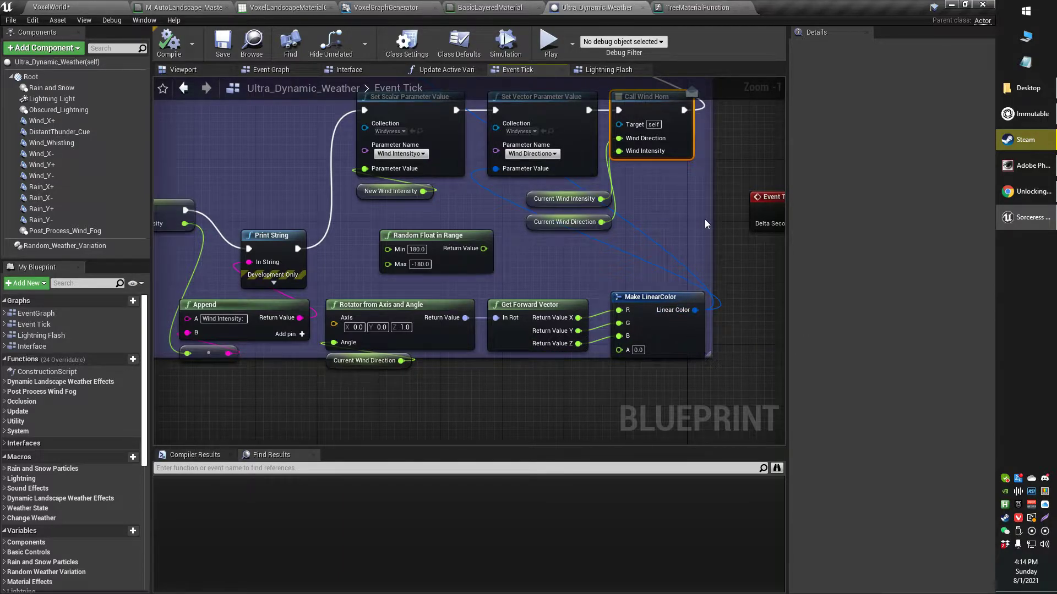
Inspect the wind direction chain from Current Wind Direction through Rotator from Axis and Angle and Get Forward Vector to Make LinearColor
right_drag(688, 213, 711, 226)
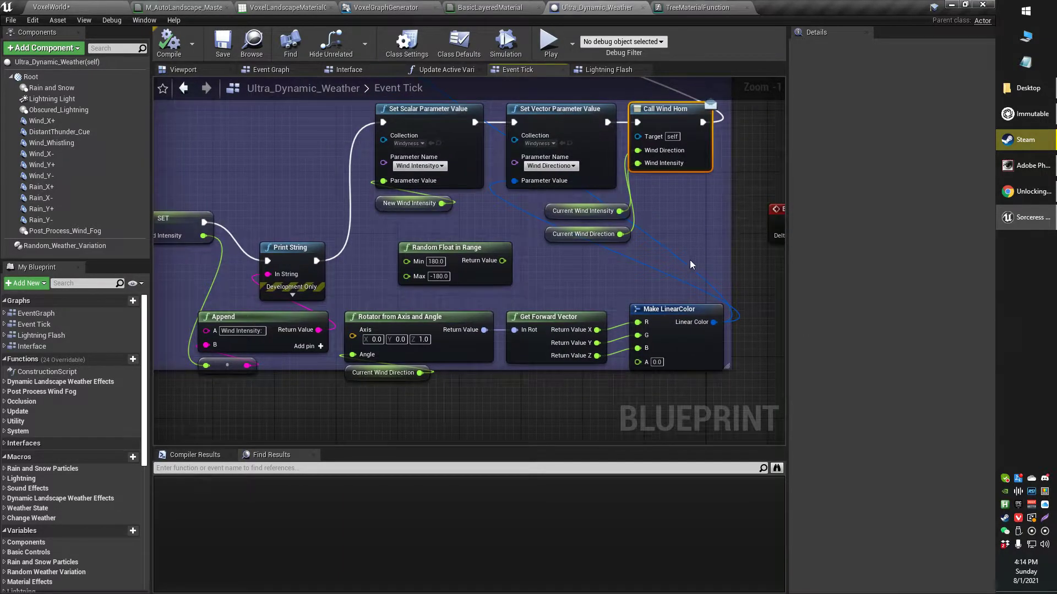
scroll(652, 286, up, 1)
right_drag(652, 287, 671, 273)
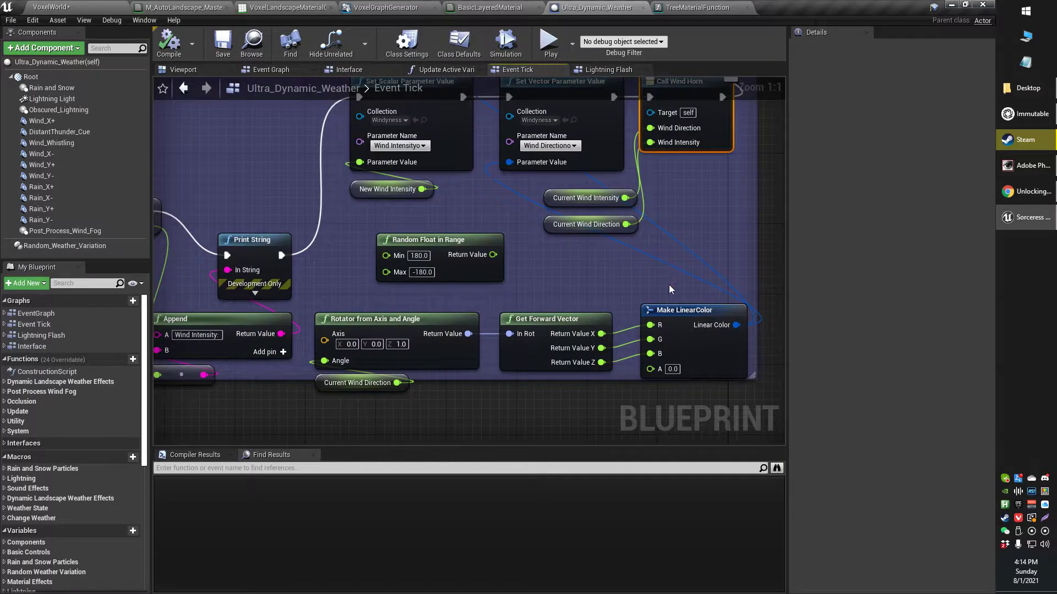
scroll(669, 285, down, 1)
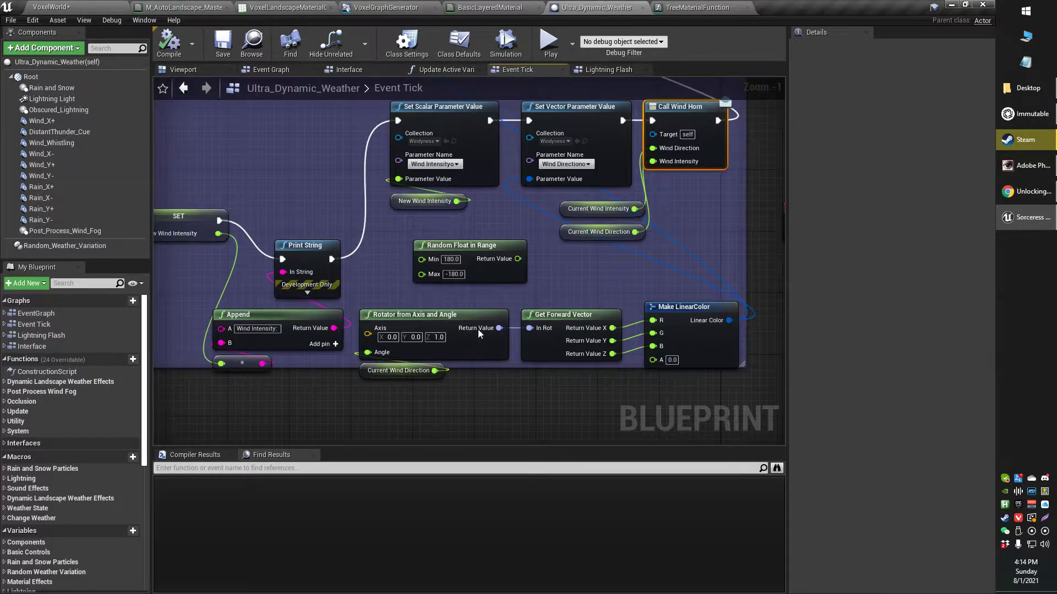
right_drag(451, 327, 424, 328)
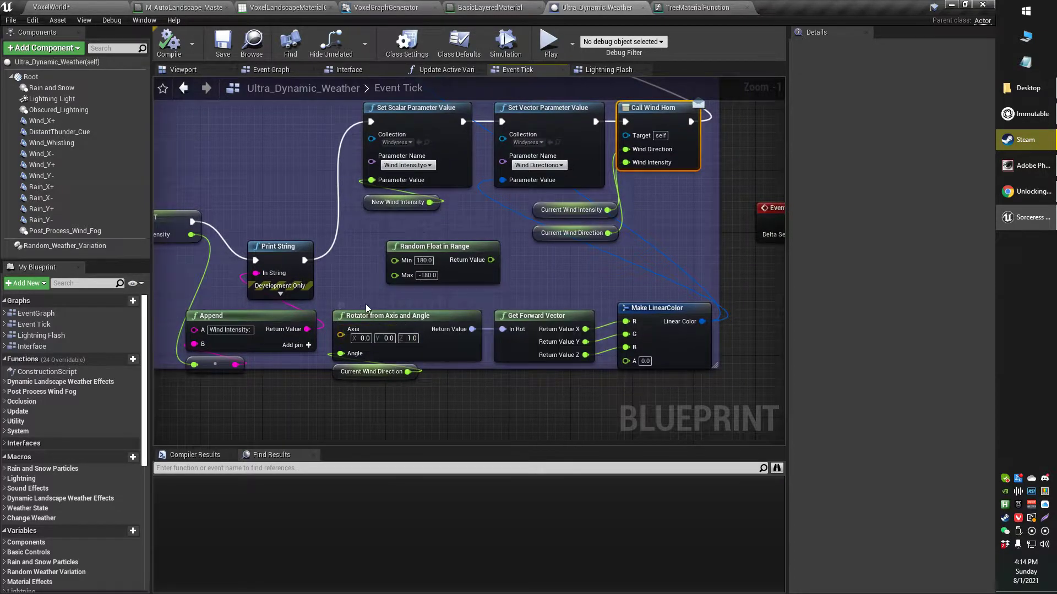
drag(370, 305, 401, 378)
right_drag(469, 404, 462, 408)
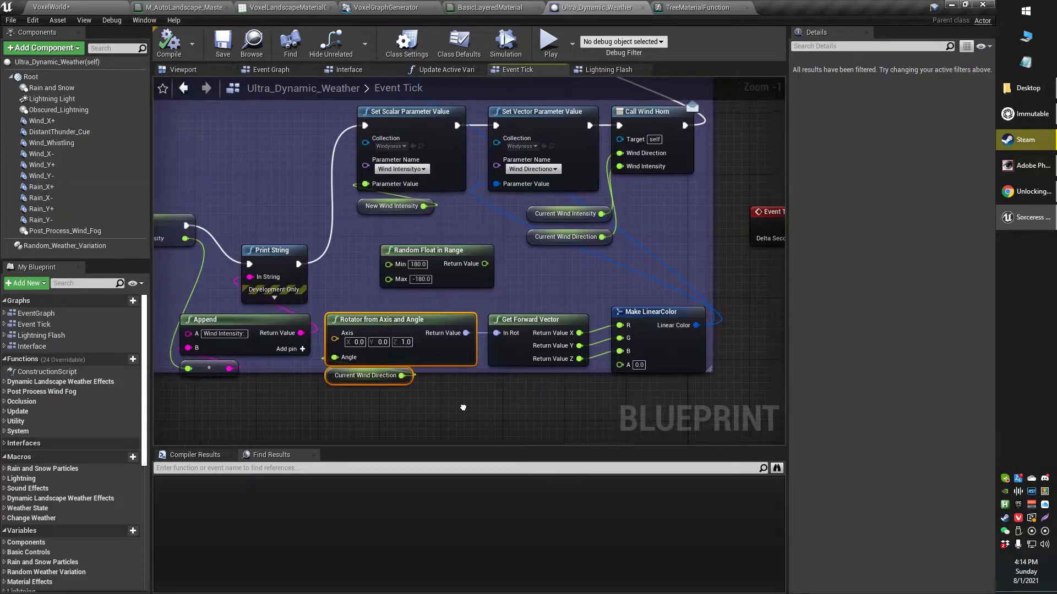
click(344, 387)
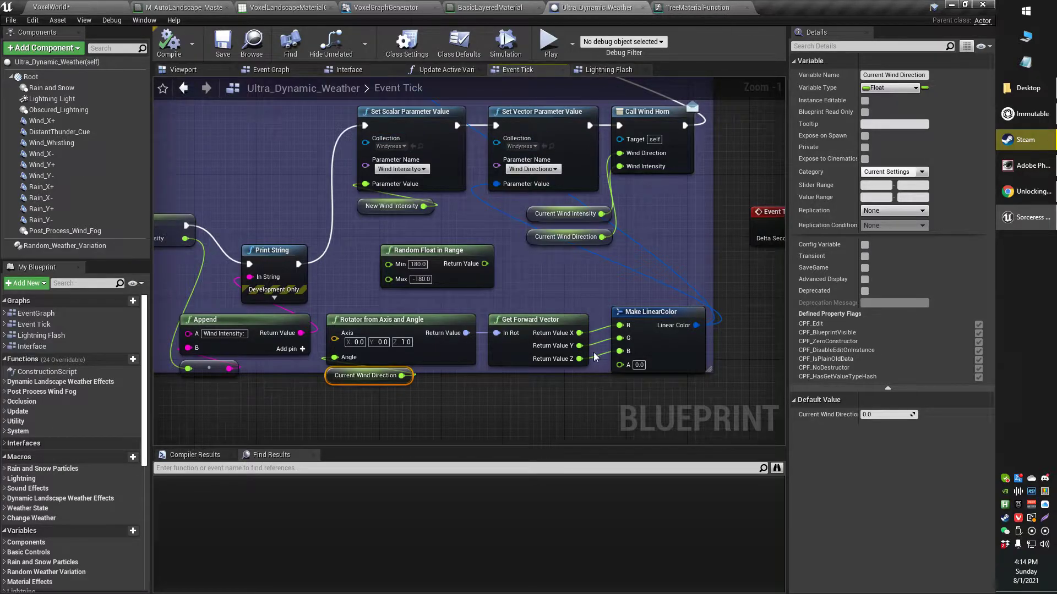
right_drag(494, 399, 501, 421)
click(520, 325)
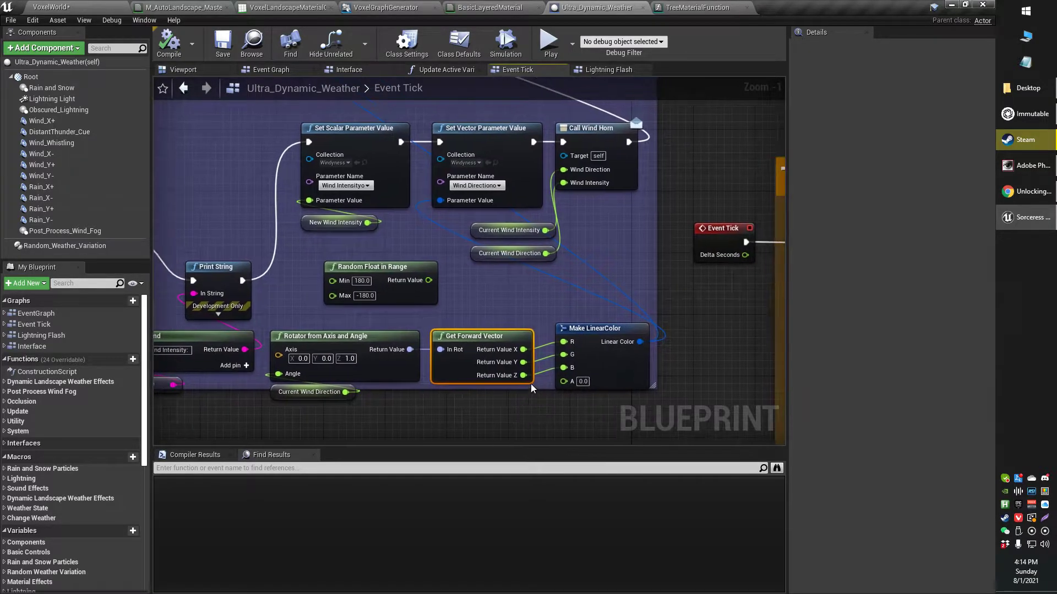
click(600, 328)
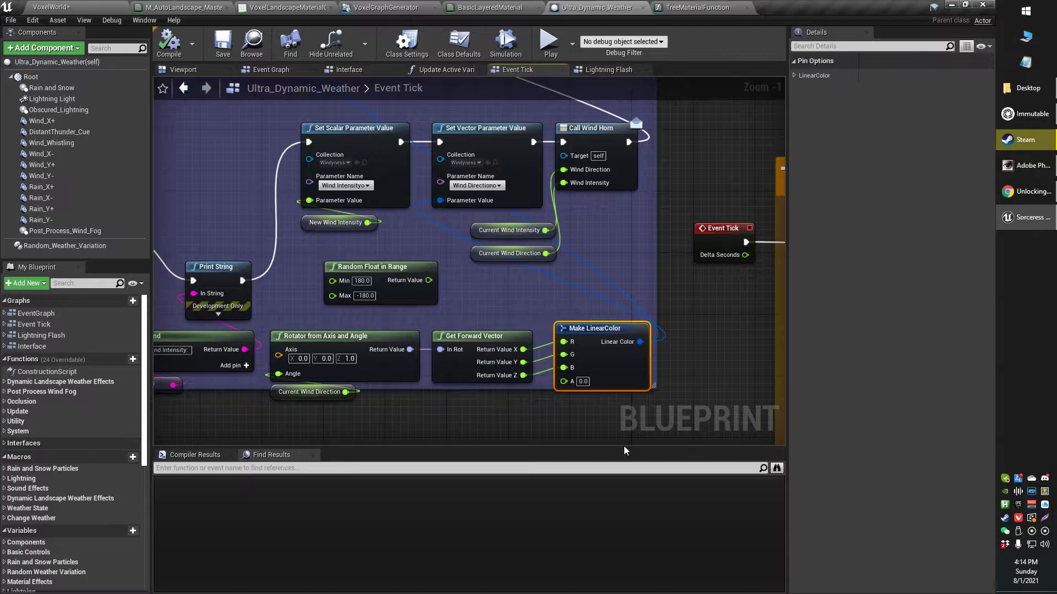
right_drag(672, 349, 672, 356)
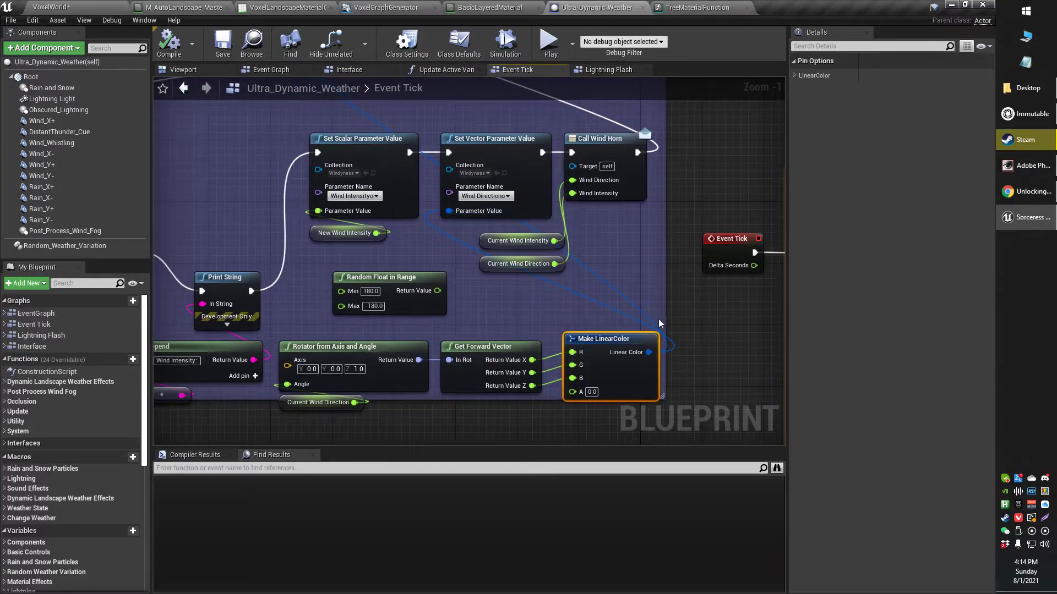
Follow the Linear Color output to the Parameter Value input of Set Vector Parameter Value and select that node
right_drag(612, 275, 673, 328)
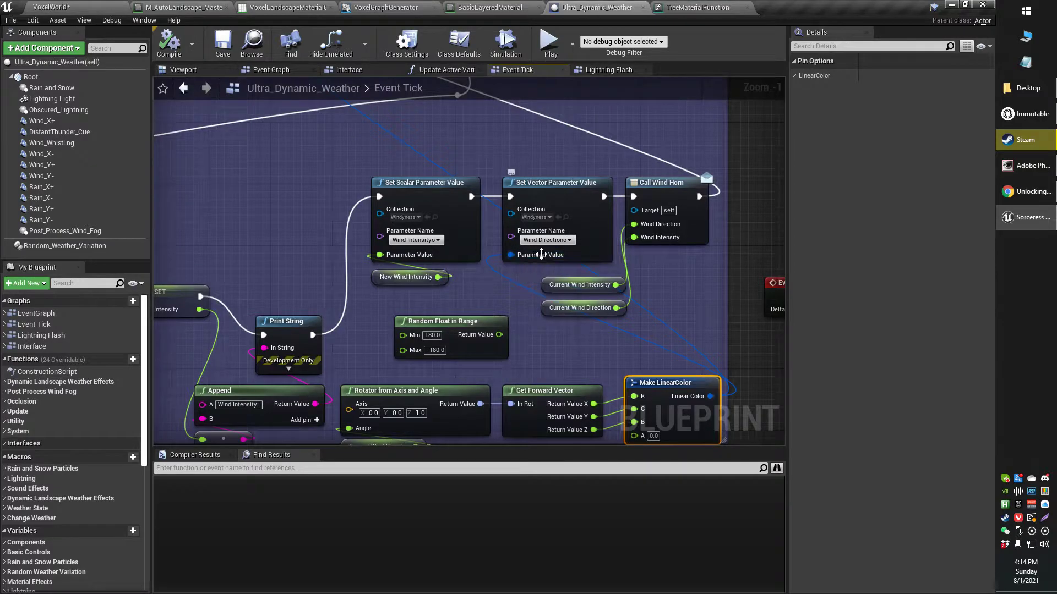
right_drag(439, 188, 612, 353)
right_drag(590, 281, 573, 279)
drag(516, 176, 606, 288)
right_drag(668, 300, 610, 242)
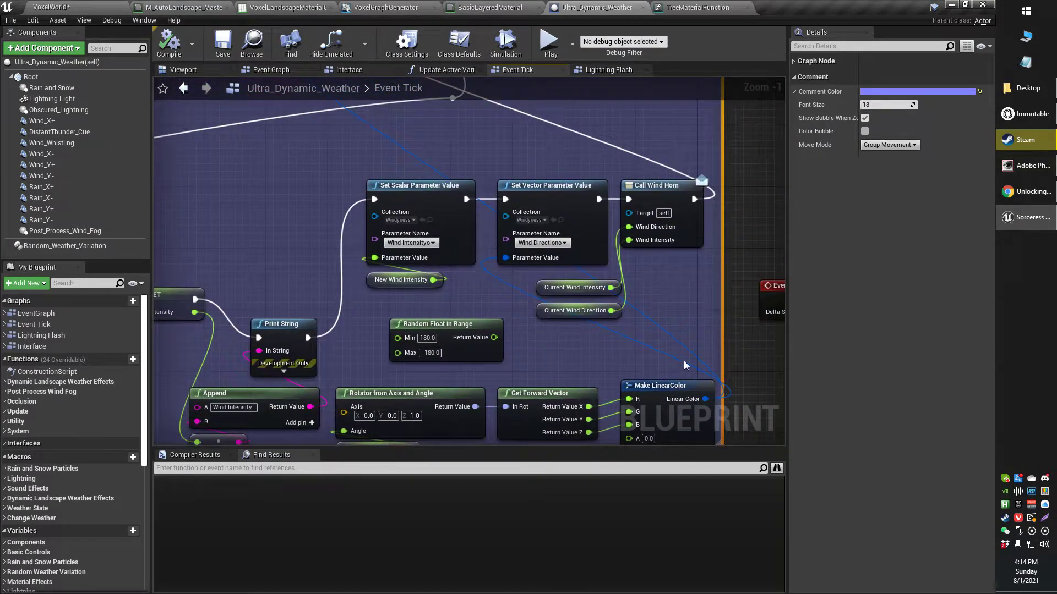
right_drag(692, 345, 661, 324)
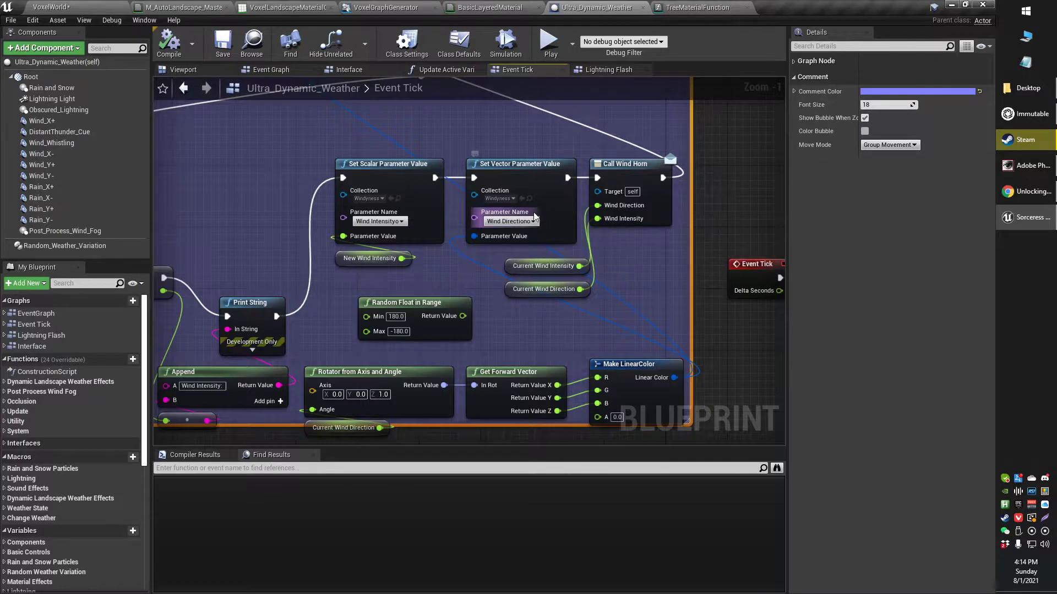
click(520, 190)
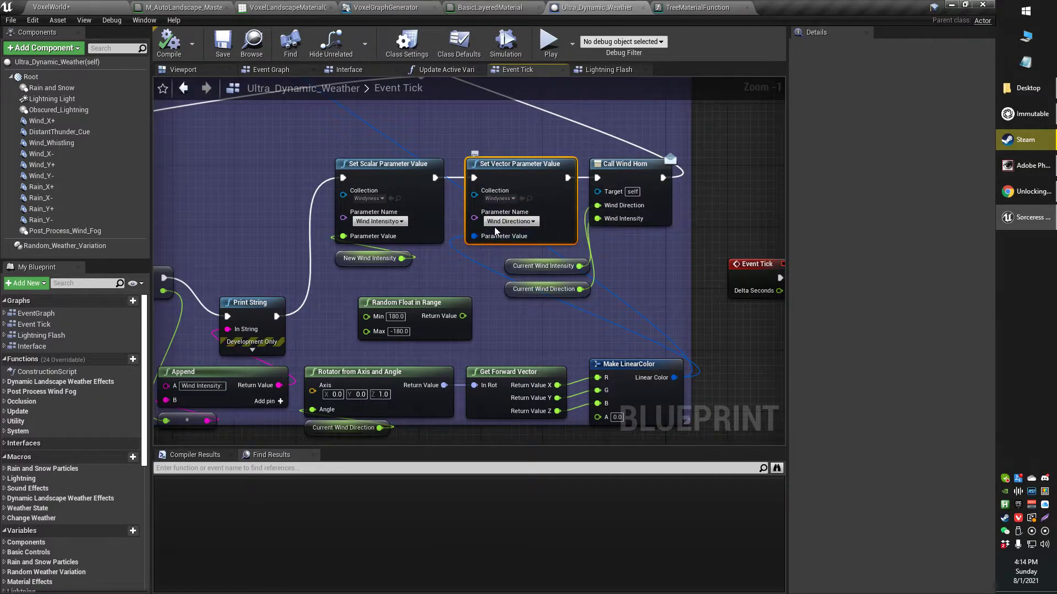
Check the Windyness collection on the scalar and vector parameter nodes, and the Wind Directiono parameter name on the vector node
scroll(495, 231, up, 1)
click(514, 194)
click(514, 195)
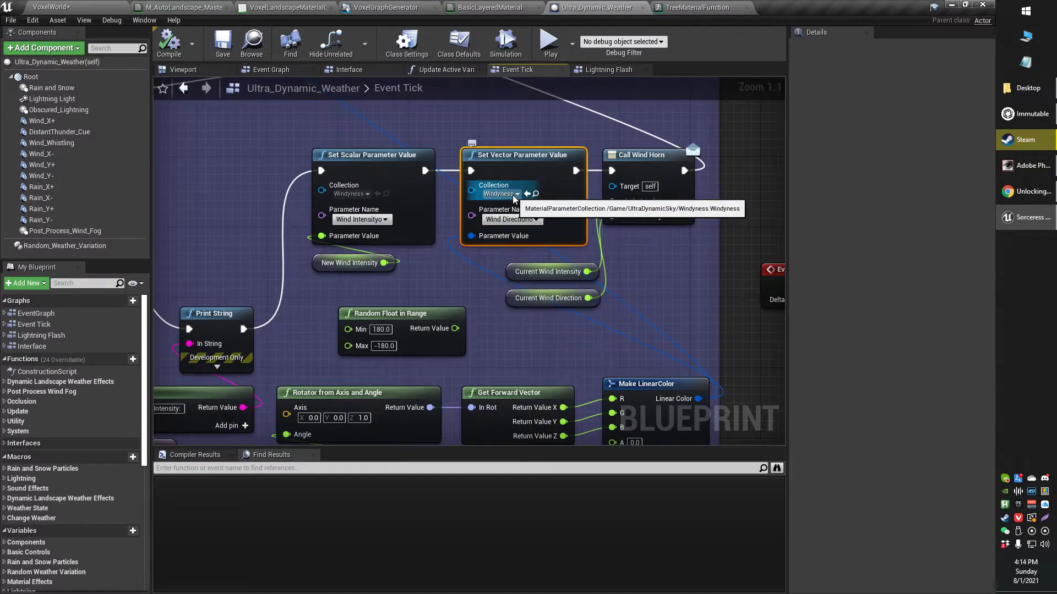
click(369, 195)
click(370, 196)
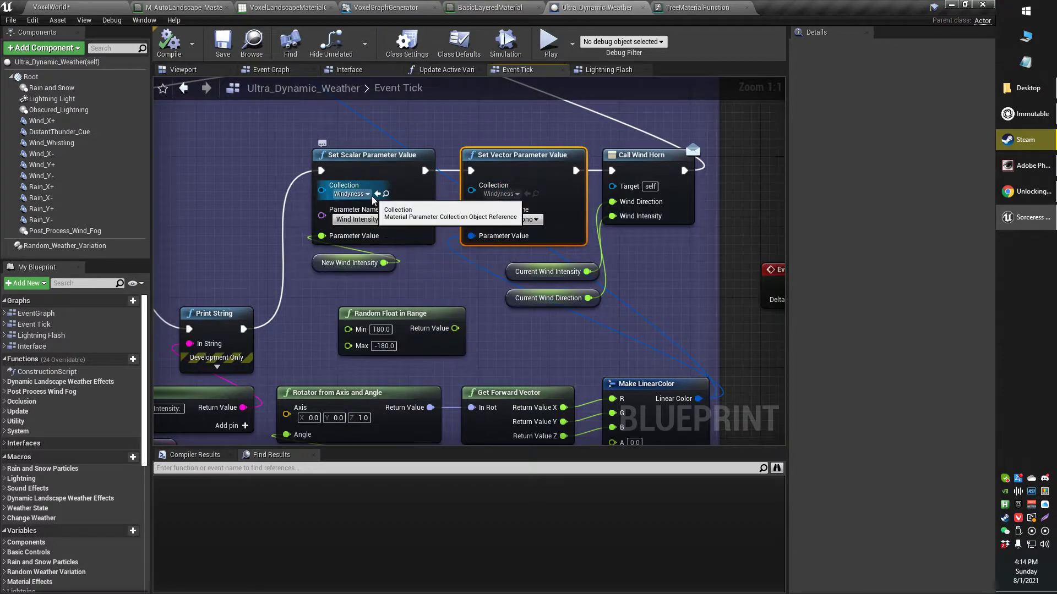
click(499, 195)
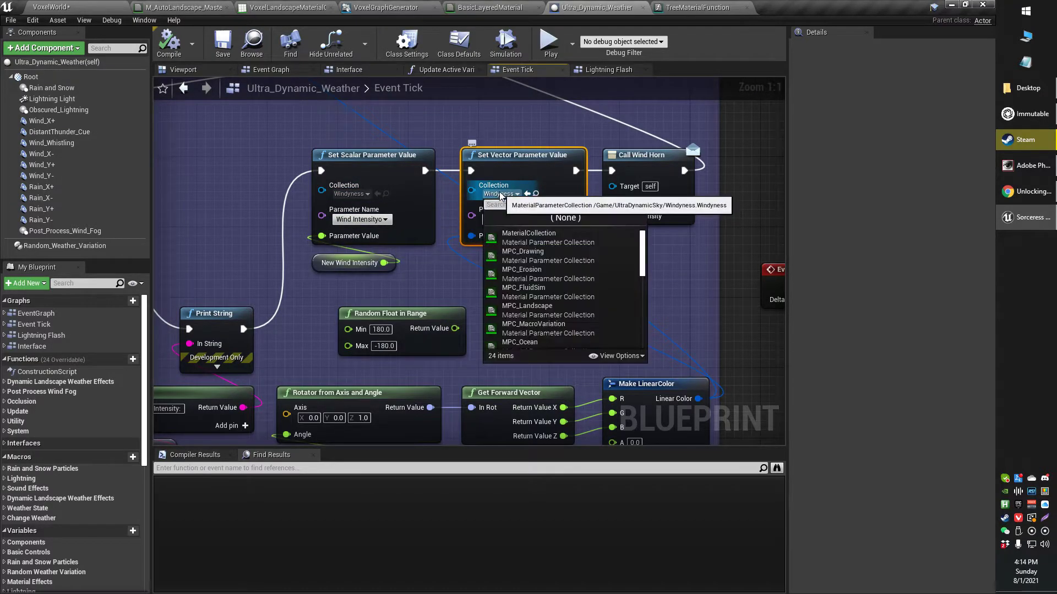
click(499, 195)
click(511, 219)
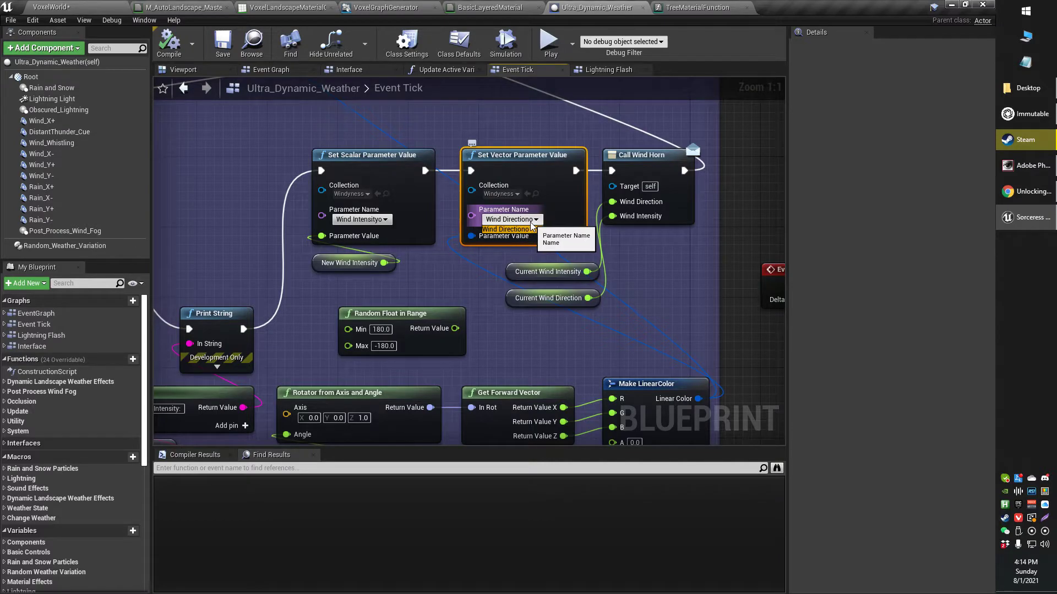
click(524, 225)
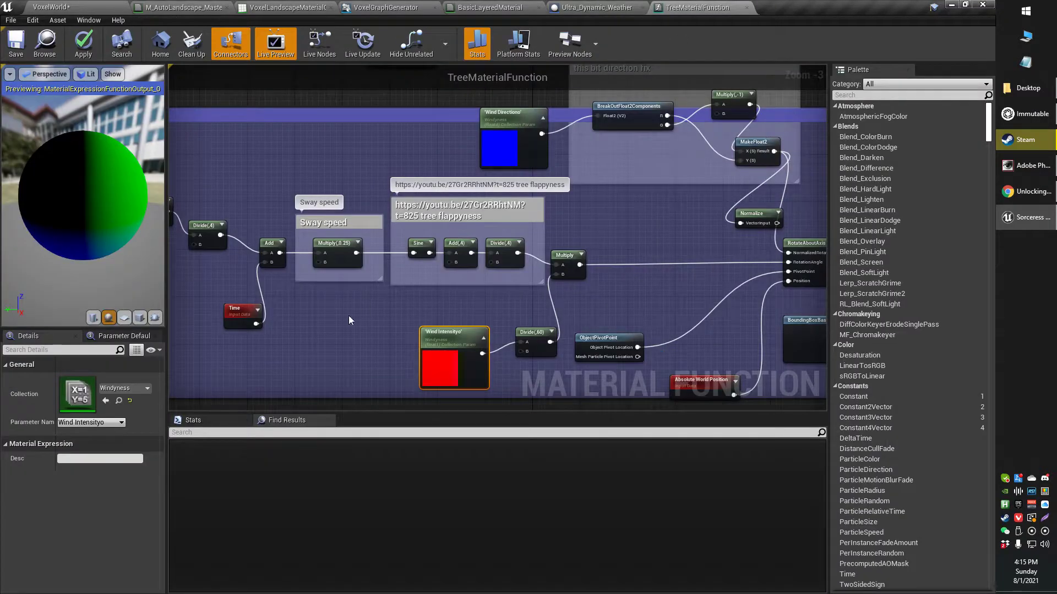
Locate the Windyness collection used by TreeMaterialFunction's Wind Intensityo node in the project content and open it to view its parameters
click(694, 8)
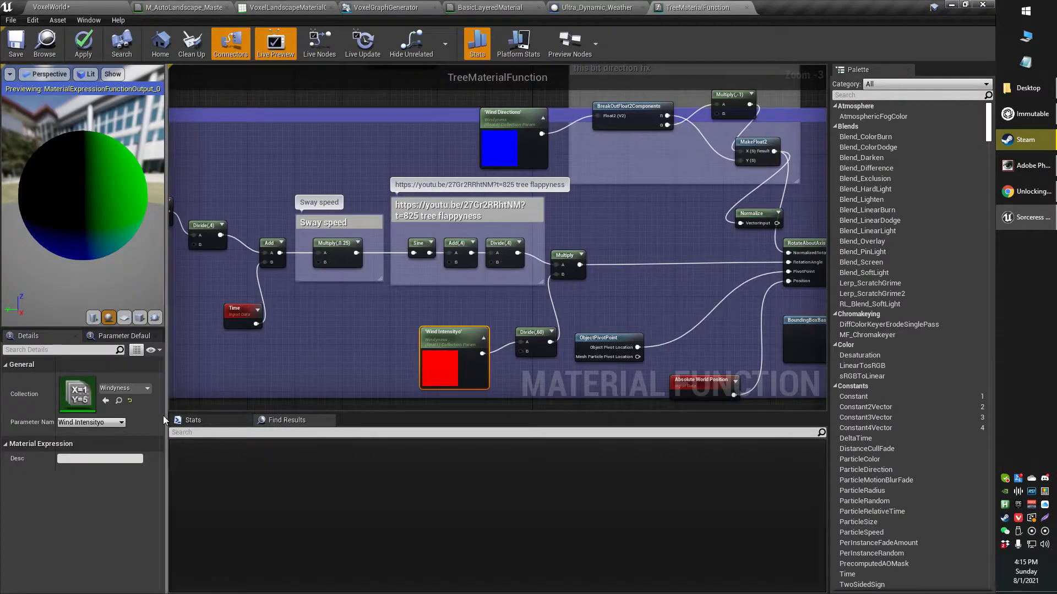
click(145, 388)
click(146, 389)
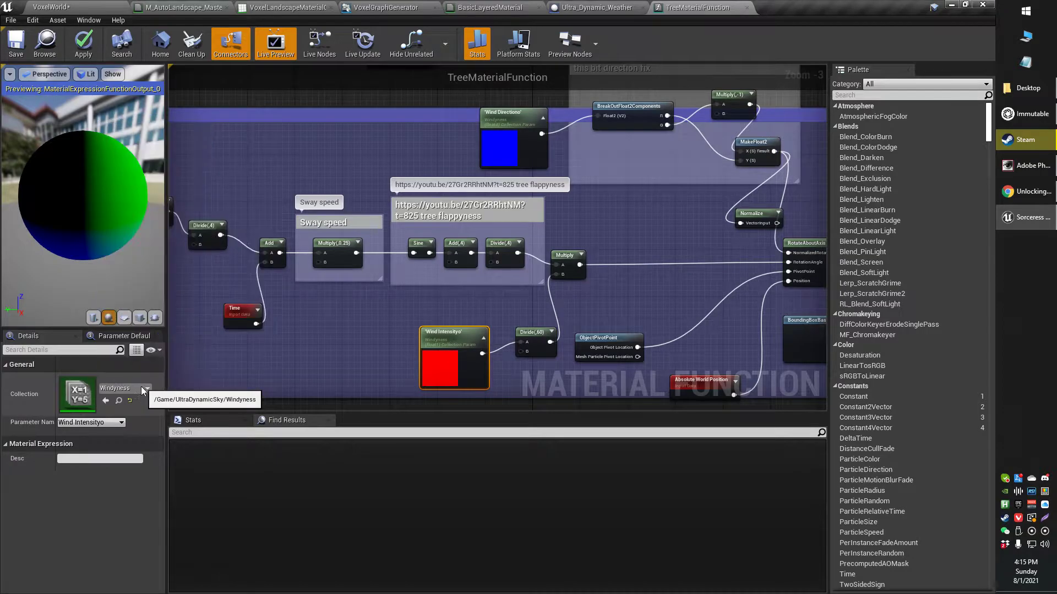
click(118, 401)
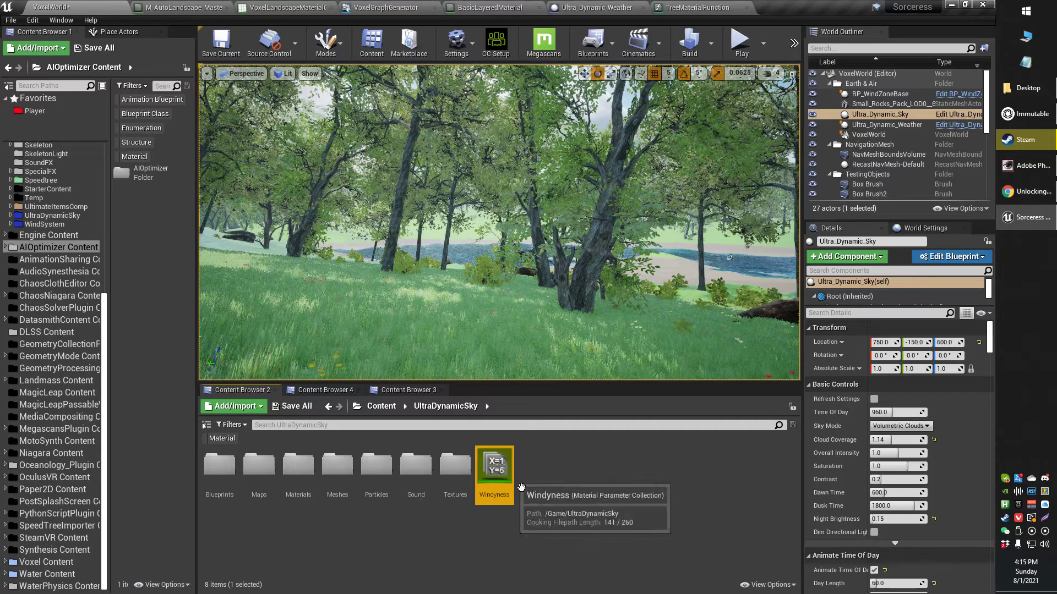
double_click(511, 491)
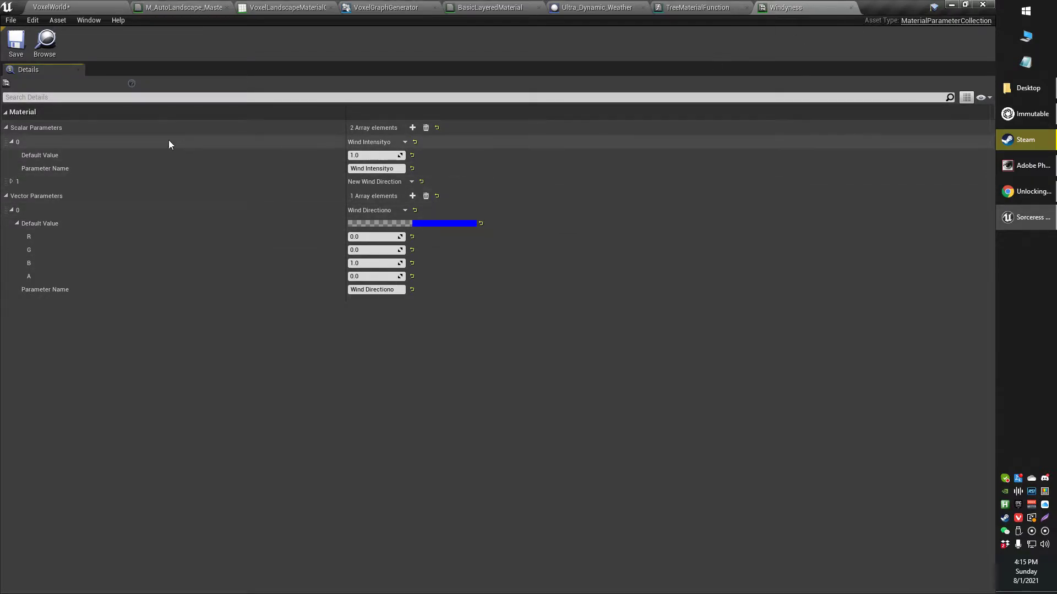
Revisit the VoxelWorld level and go back to the Ultra_Dynamic_Weather Event Tick graph
click(77, 4)
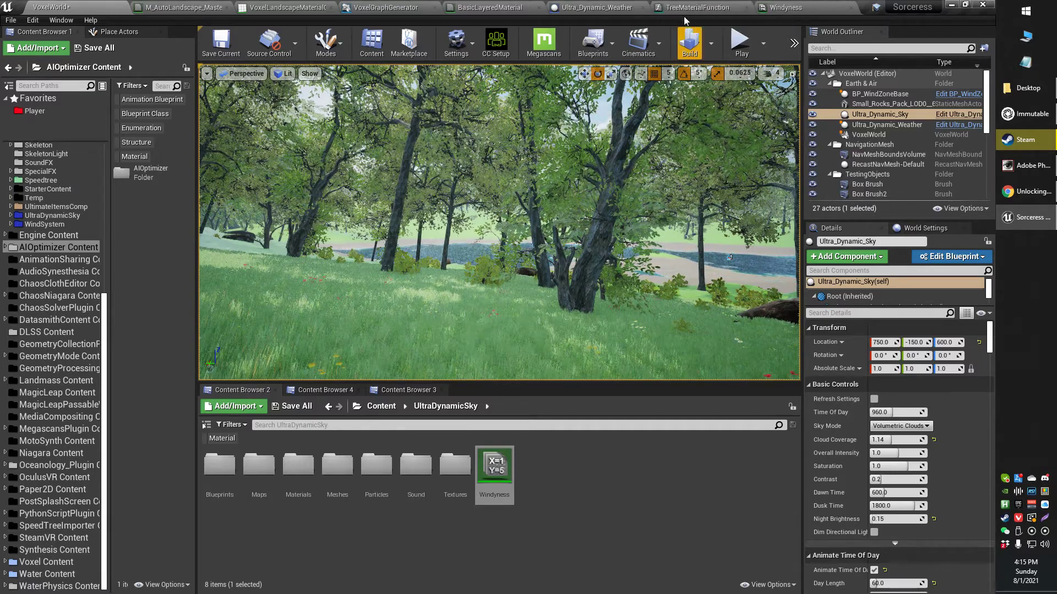
click(605, 7)
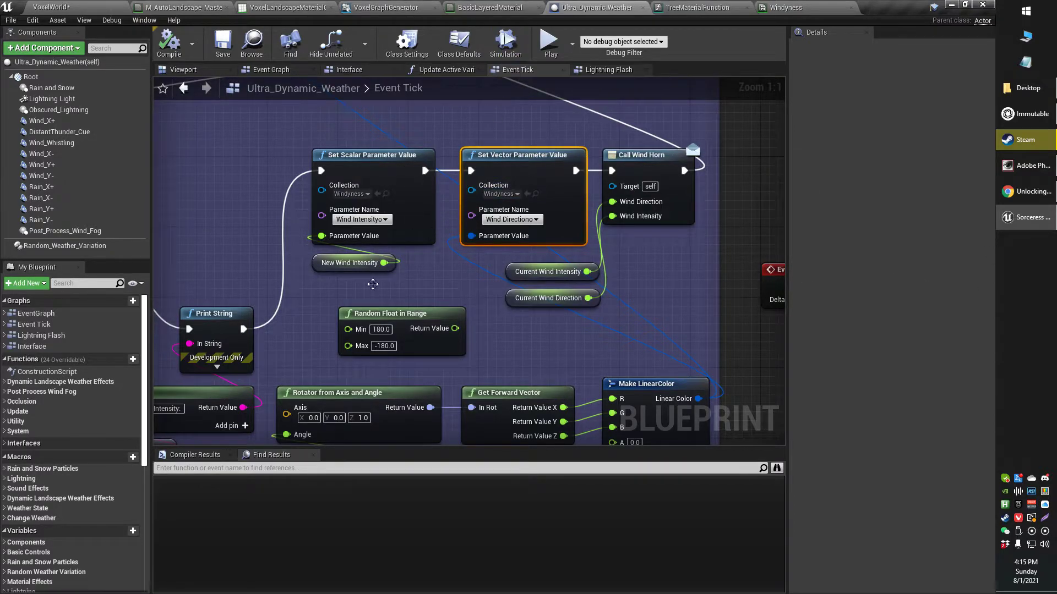
Review the Set Scalar and Set Vector Parameter Value nodes and their wiring into Call Wind Horn in the Event Tick graph
scroll(355, 273, down, 1)
right_drag(355, 273, 431, 208)
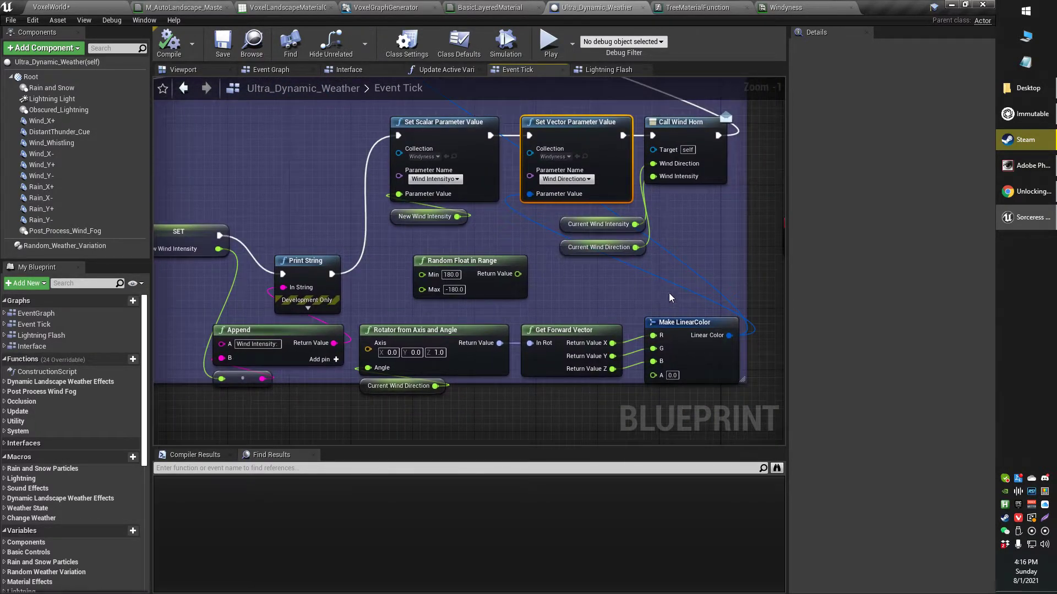
right_drag(669, 295, 664, 301)
right_drag(569, 285, 620, 298)
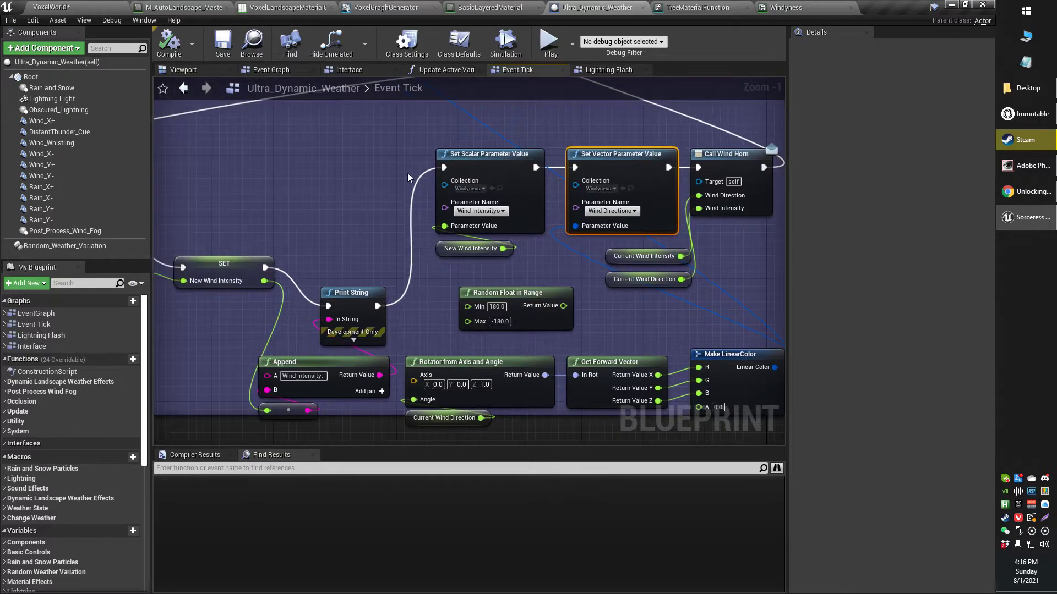
right_drag(479, 176, 435, 184)
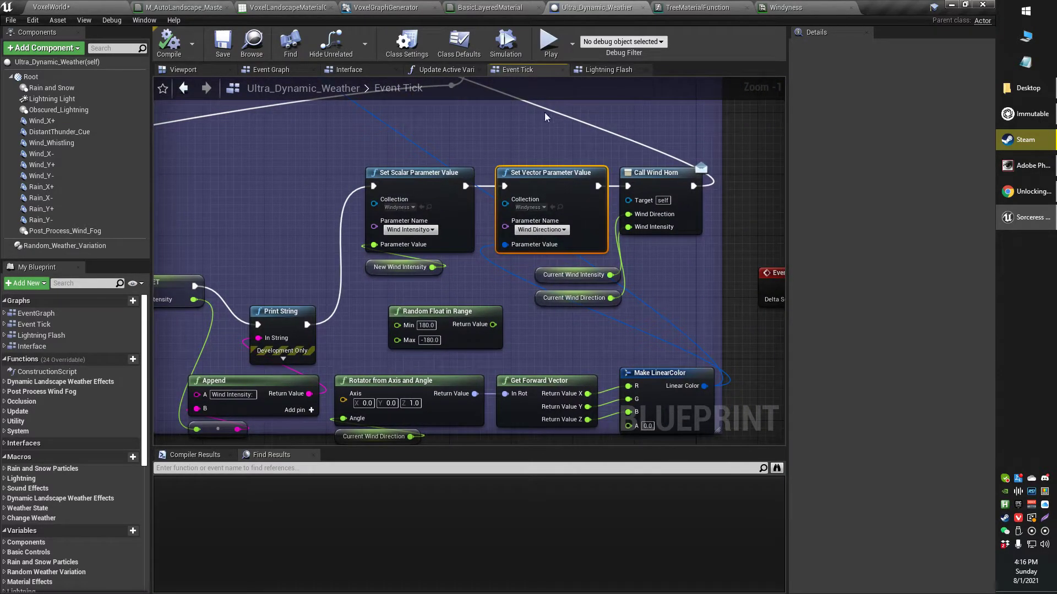
Check the Parameter Value input of Set Vector Parameter Value and select the Current Wind Direction node chain up to Make LinearColor
click(509, 171)
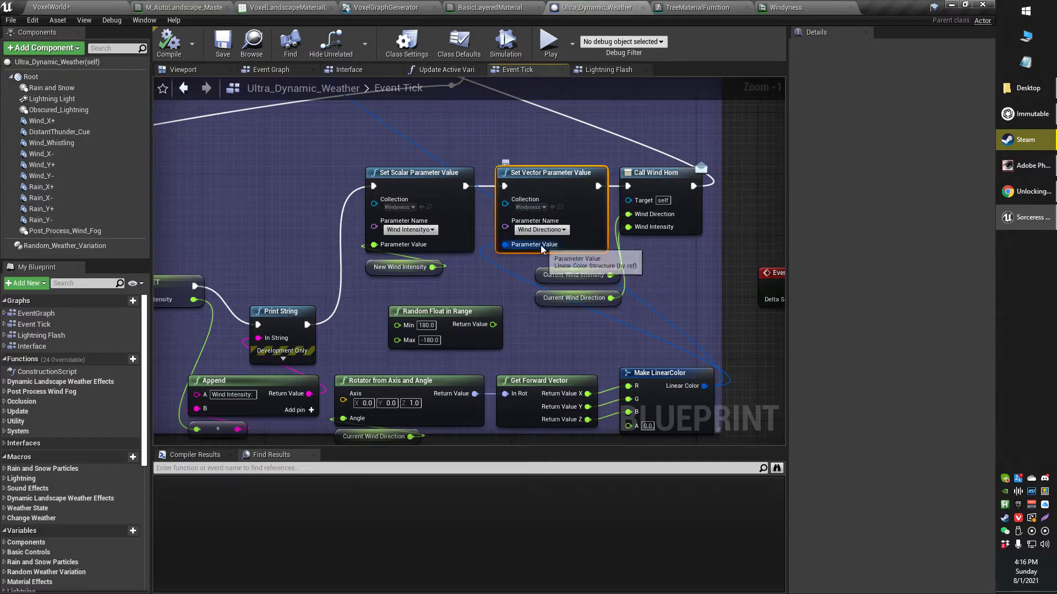
right_drag(594, 319, 597, 280)
drag(652, 418, 419, 347)
Examine the Event Tick graph beyond the wind section, following the execution flow through the Transition Settings group
scroll(633, 216, down, 1)
right_drag(632, 216, 545, 284)
scroll(545, 284, down, 6)
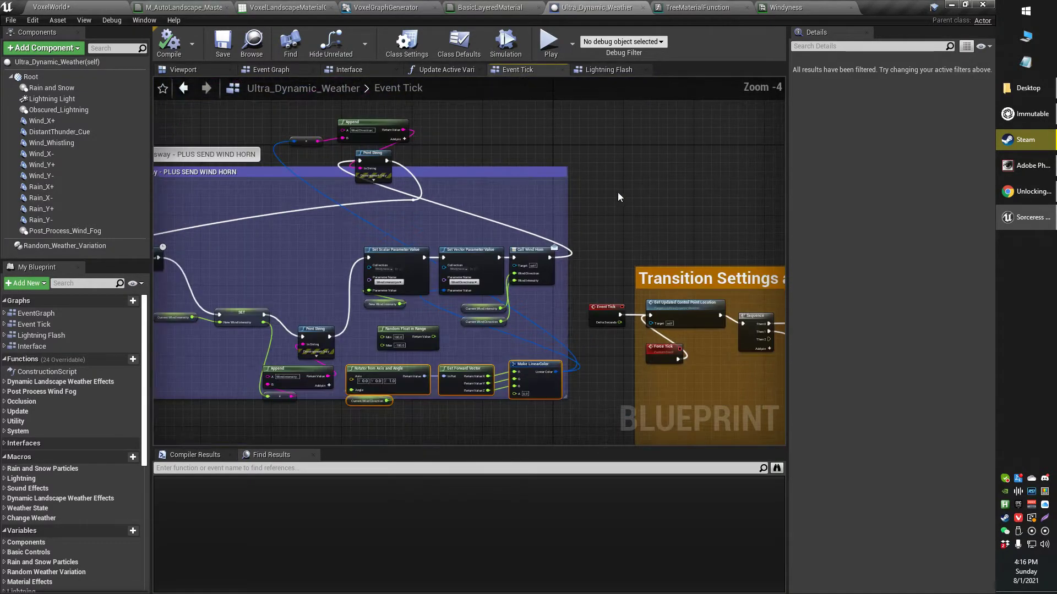
right_drag(555, 175, 539, 215)
scroll(635, 286, down, 1)
scroll(634, 283, down, 1)
right_drag(633, 283, 466, 292)
right_drag(601, 258, 570, 296)
scroll(534, 316, up, 6)
scroll(490, 300, up, 1)
right_drag(489, 297, 703, 362)
scroll(599, 232, down, 2)
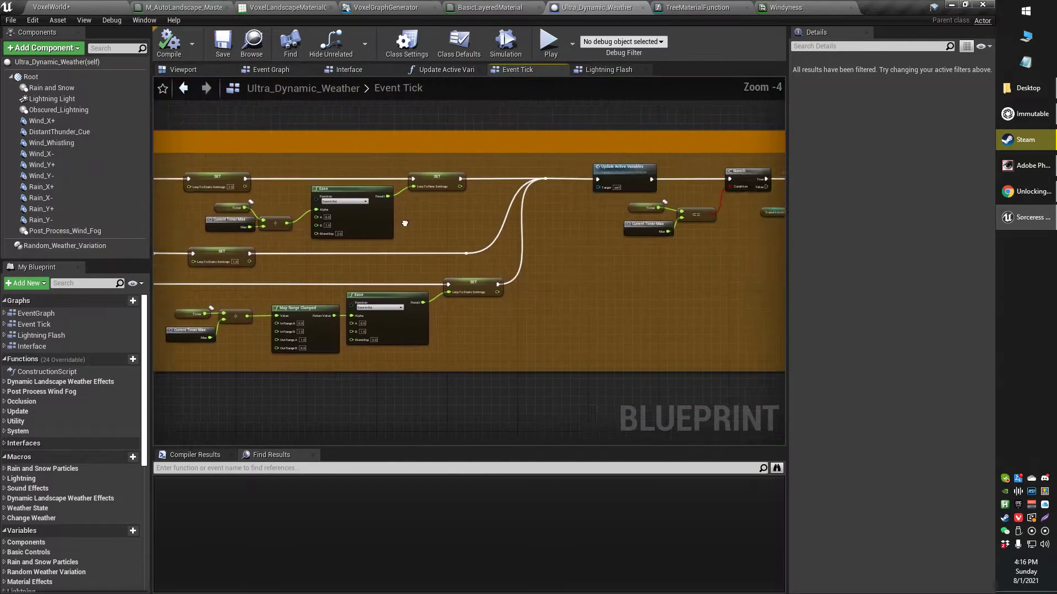
Examine the Update Dynamic Landscape Weather Effects and Spawn Global Lightning Flashes groups in the Event Tick graph
right_drag(583, 259, 675, 259)
right_drag(370, 259, 605, 191)
right_drag(545, 219, 535, 178)
right_drag(640, 242, 425, 234)
scroll(544, 239, up, 1)
scroll(457, 252, down, 2)
scroll(530, 258, up, 2)
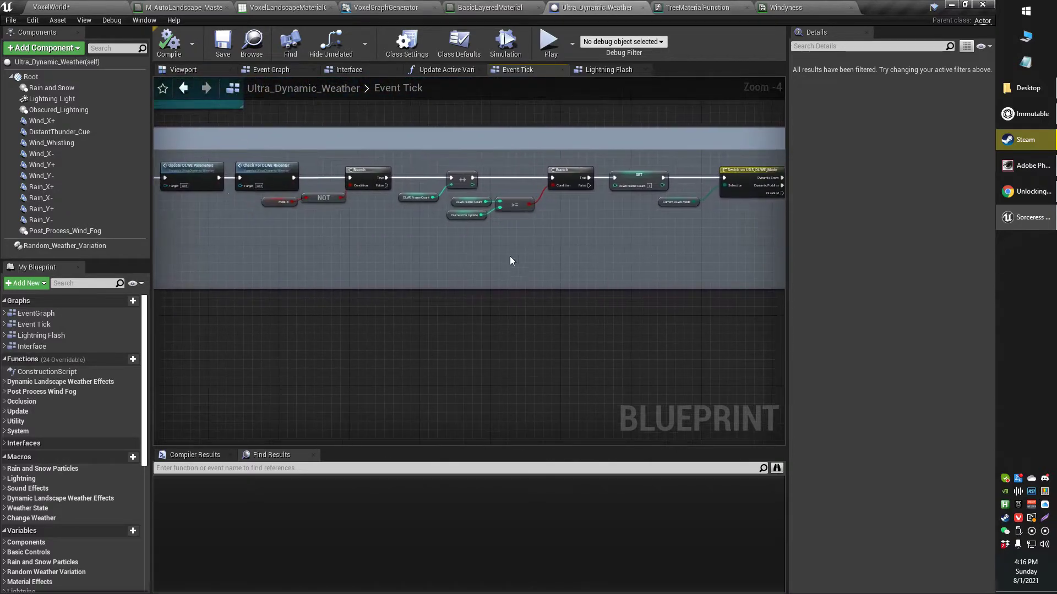
scroll(319, 224, up, 1)
right_drag(292, 229, 738, 211)
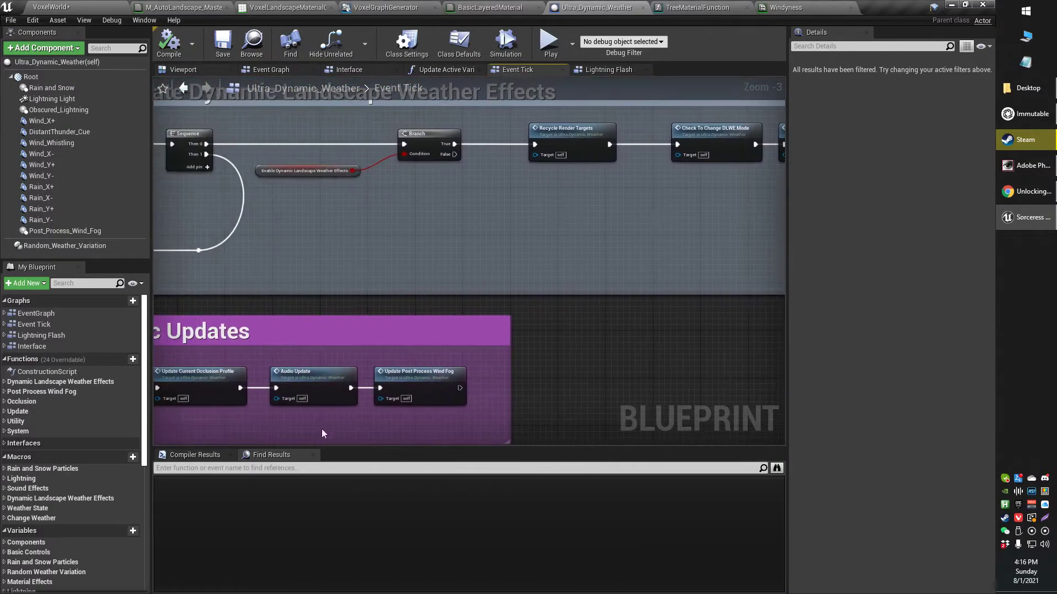
right_drag(347, 312, 535, 306)
right_drag(534, 244, 543, 366)
right_drag(488, 191, 457, 366)
right_drag(587, 153, 504, 209)
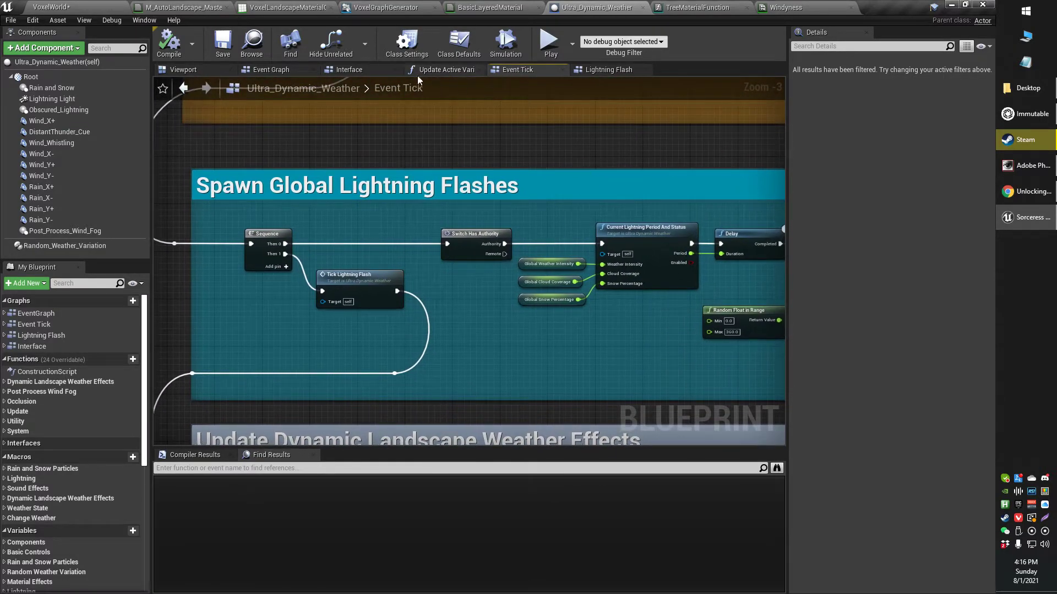
Open the weather blueprint's Event Graph and examine its My Testing Code and Create Real Niagara Systems groups
click(270, 69)
scroll(500, 176, up, 3)
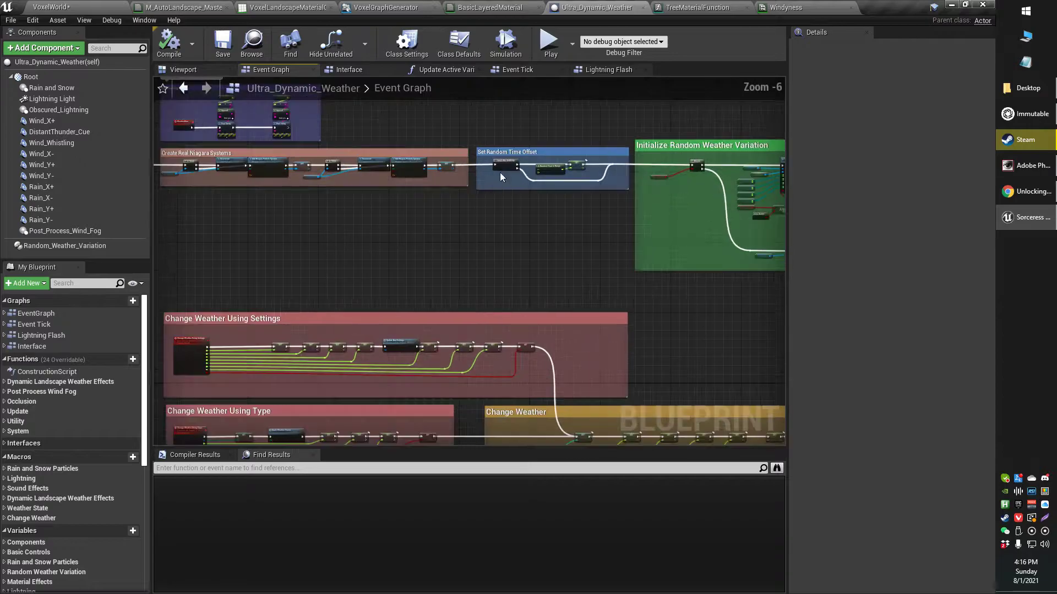
right_drag(376, 196, 541, 244)
scroll(541, 244, up, 3)
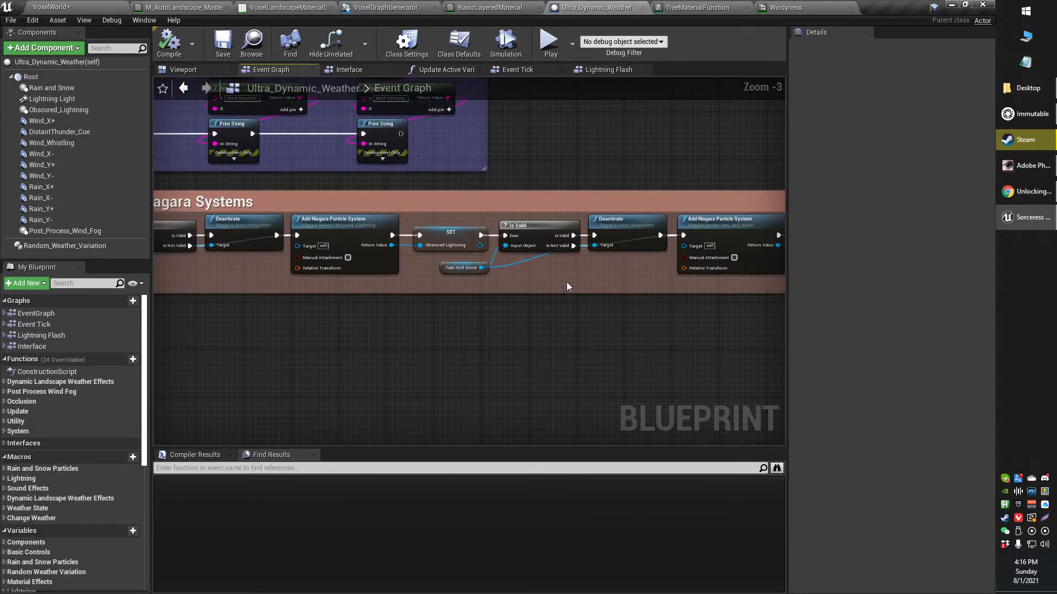
scroll(567, 286, down, 2)
scroll(331, 175, up, 3)
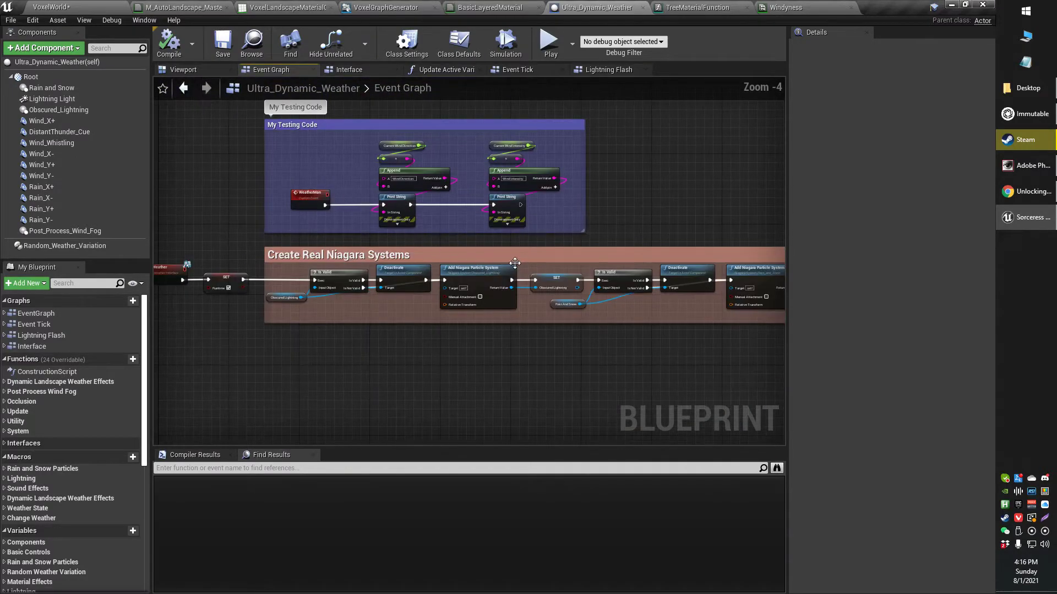
scroll(490, 220, down, 2)
right_drag(693, 307, 448, 203)
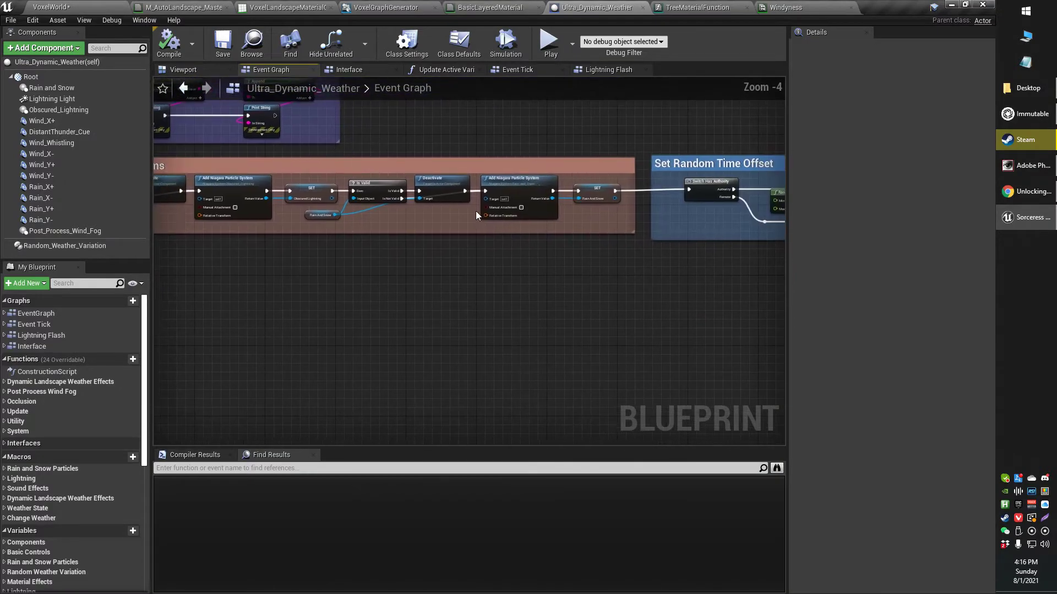
scroll(509, 252, down, 2)
scroll(609, 252, up, 3)
Examine the Initialize Random Weather Variation group and the Change Weather groups in the Event Graph
right_drag(770, 262, 378, 231)
scroll(598, 239, down, 2)
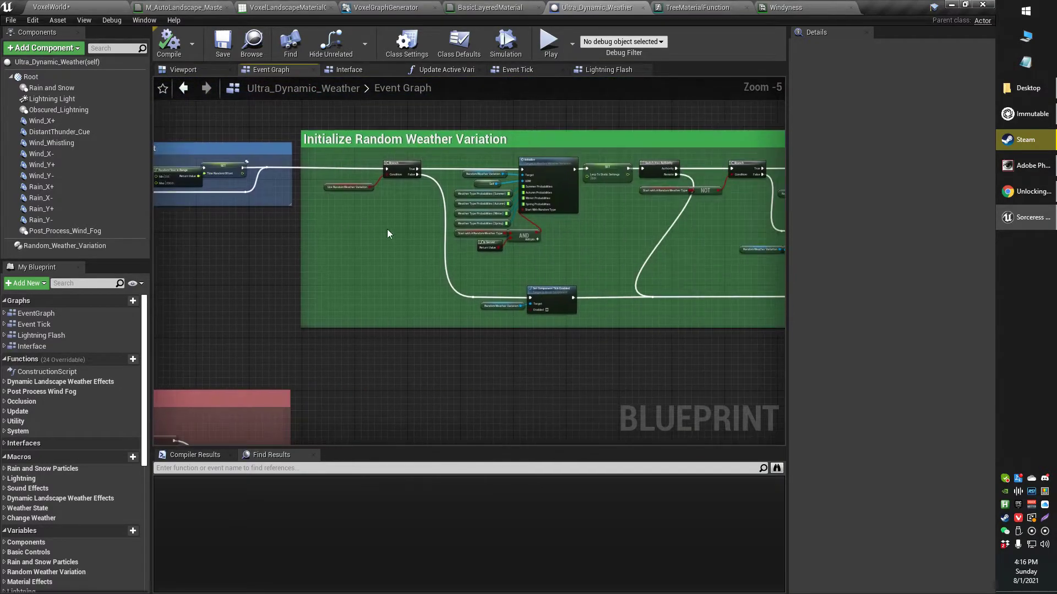
right_drag(680, 241, 770, 233)
right_drag(429, 248, 644, 207)
right_drag(488, 300, 525, 252)
scroll(526, 252, down, 2)
scroll(474, 200, up, 1)
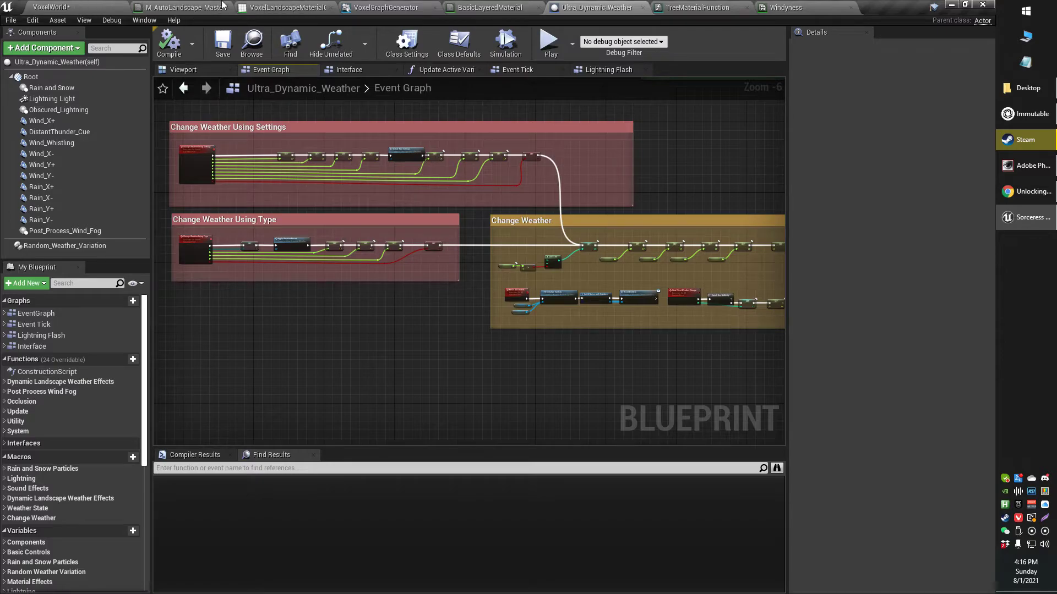
click(477, 6)
click(346, 7)
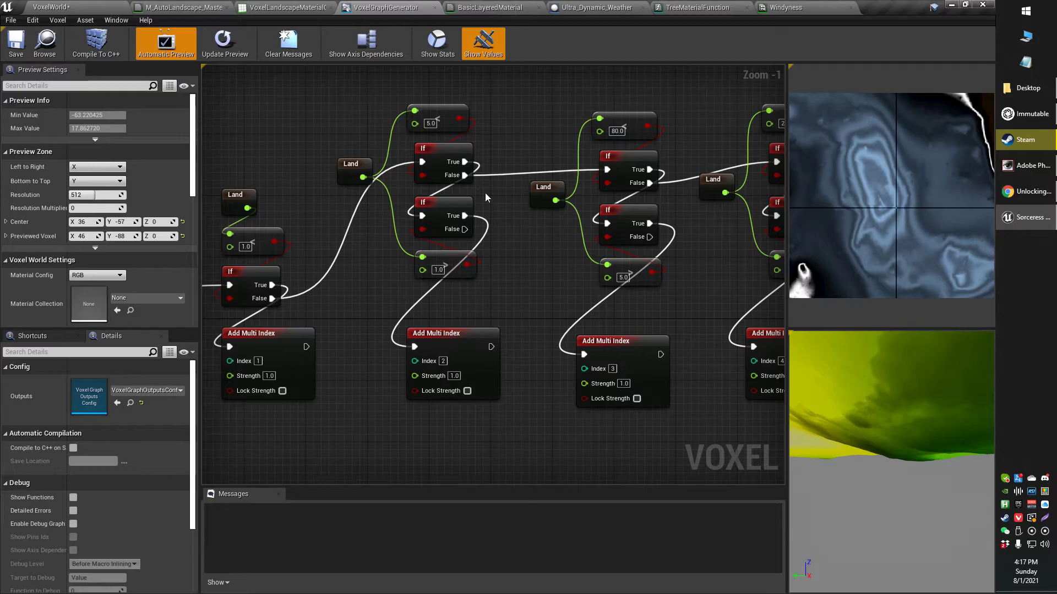
click(715, 6)
click(597, 7)
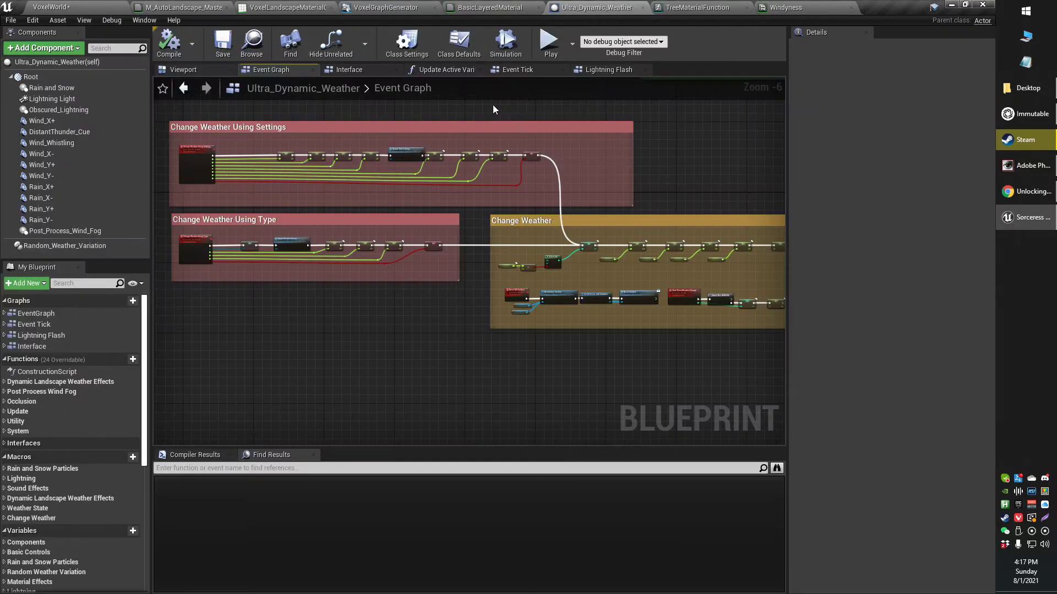
Return to the wind section of the Event Tick graph and select the Current Wind Intensity and Current Wind Direction nodes feeding Call Wind Horn
click(517, 70)
scroll(432, 292, down, 2)
scroll(416, 291, down, 3)
right_drag(407, 268, 682, 345)
scroll(598, 271, up, 3)
scroll(598, 271, up, 1)
right_drag(499, 261, 755, 349)
scroll(622, 336, up, 1)
right_drag(373, 286, 420, 282)
right_drag(541, 273, 372, 254)
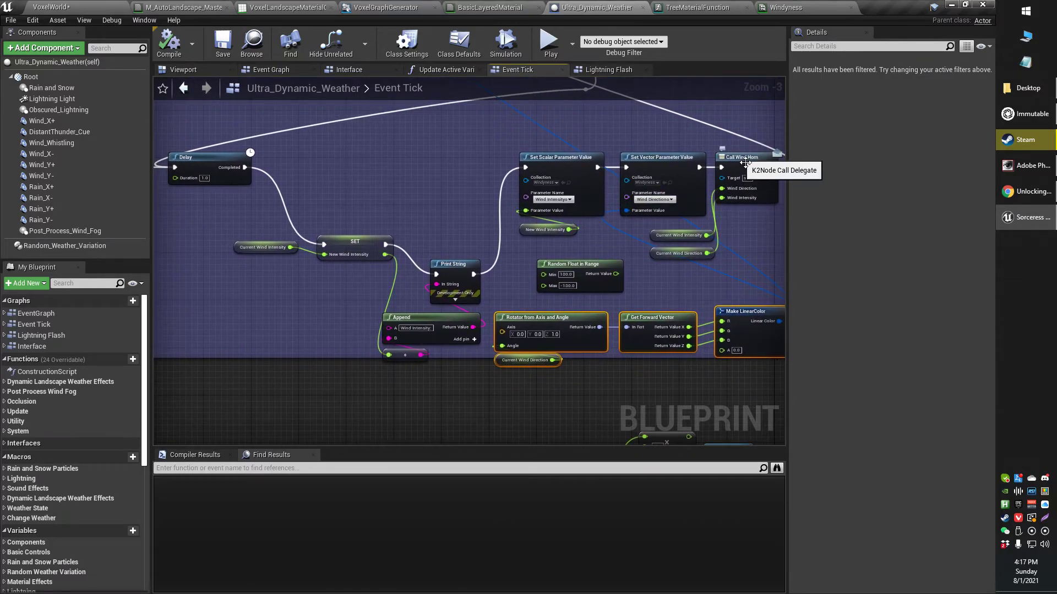
drag(687, 271, 704, 240)
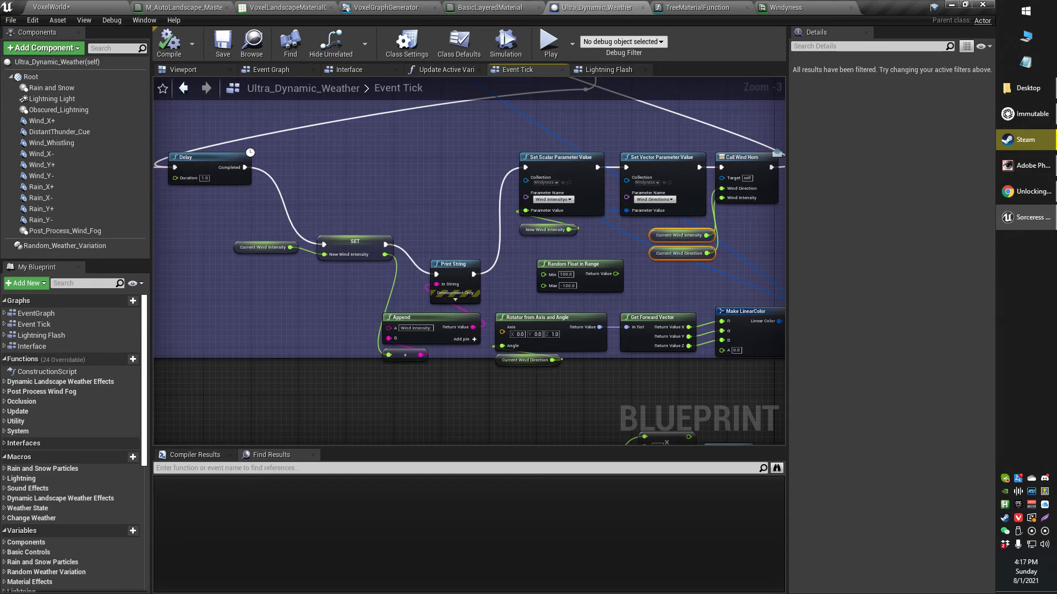
Switch to Chrome to show the YouTube page of the Ultra Dynamic Sky product video, then move that window off this screen
key(super+shift+Left)
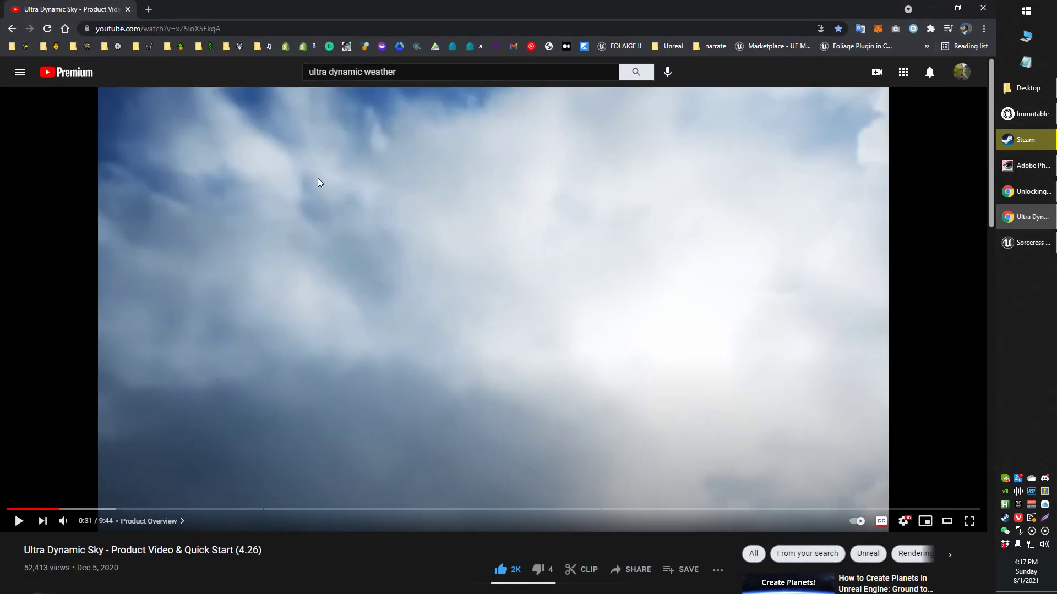
scroll(500, 401, down, 4)
scroll(500, 400, up, 4)
drag(928, 152, 1056, 161)
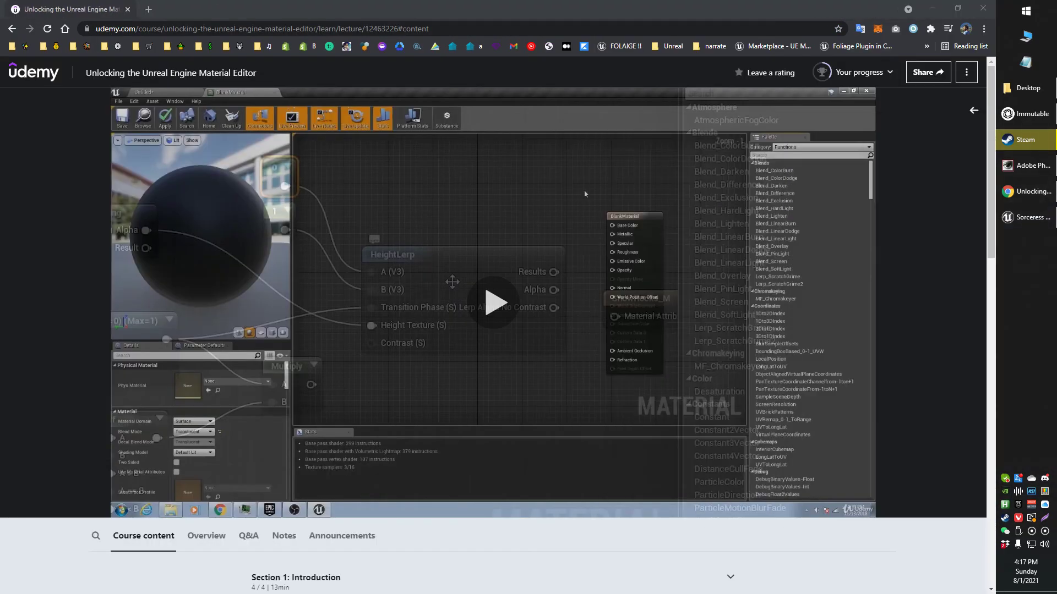